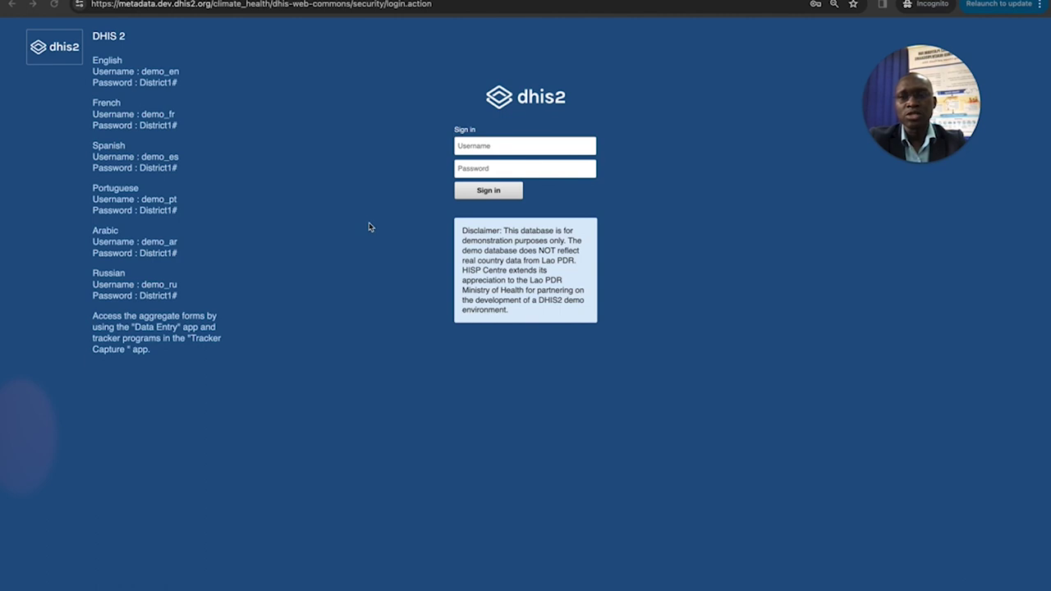
Sign in to the climate_health DHIS2 instance with the first saved account's username and password
click(482, 146)
click(487, 146)
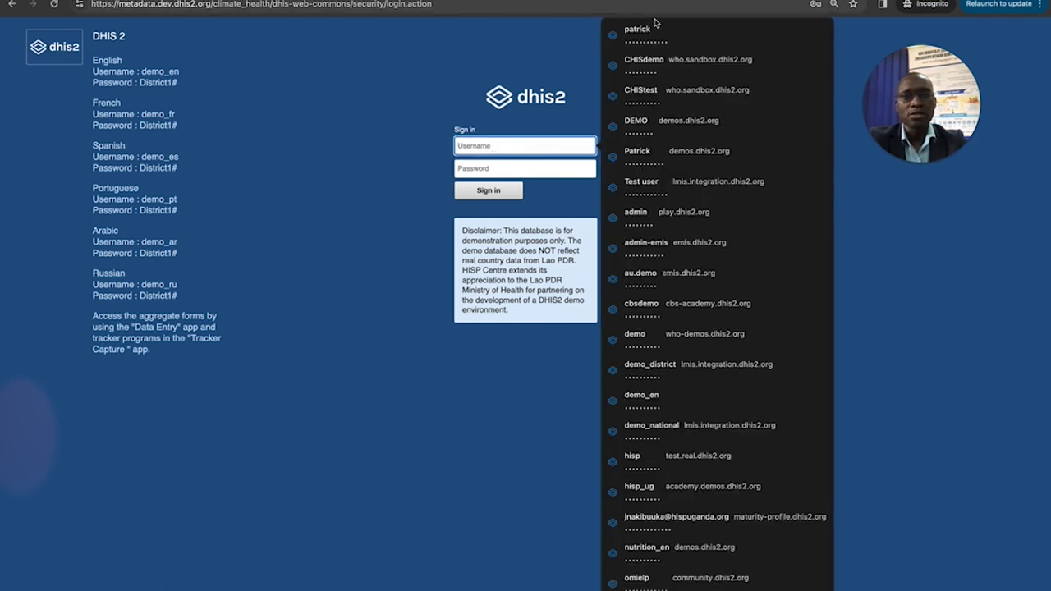
key(Down)
key(Return)
click(492, 203)
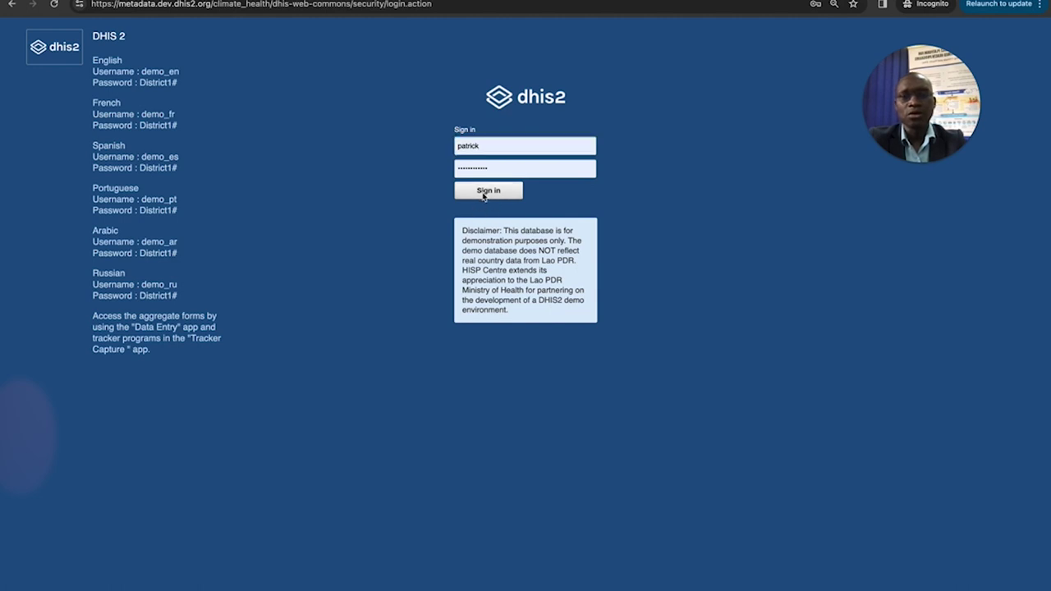
click(484, 196)
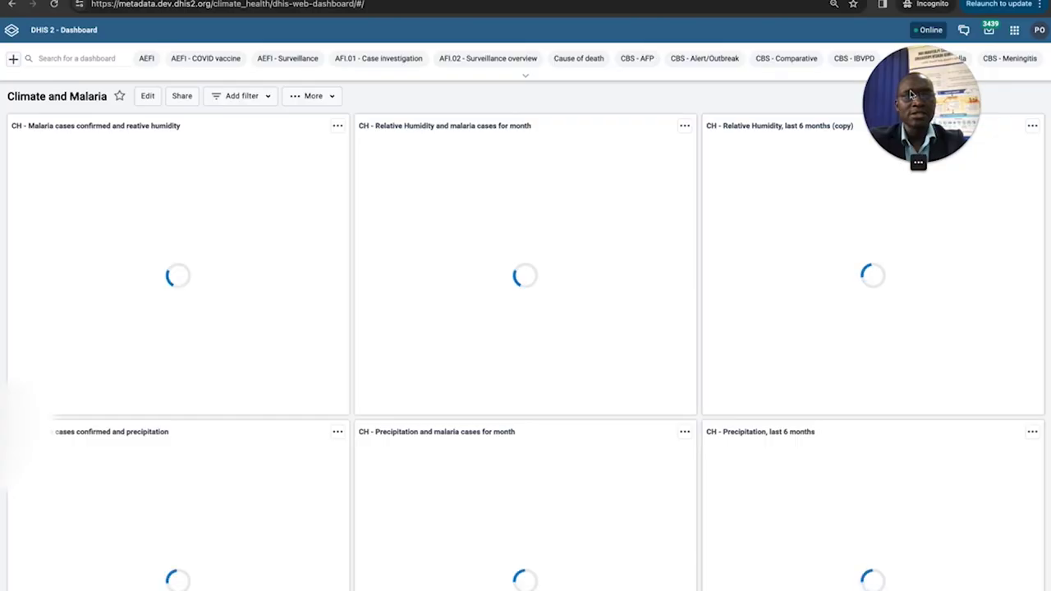
drag(912, 95, 972, 490)
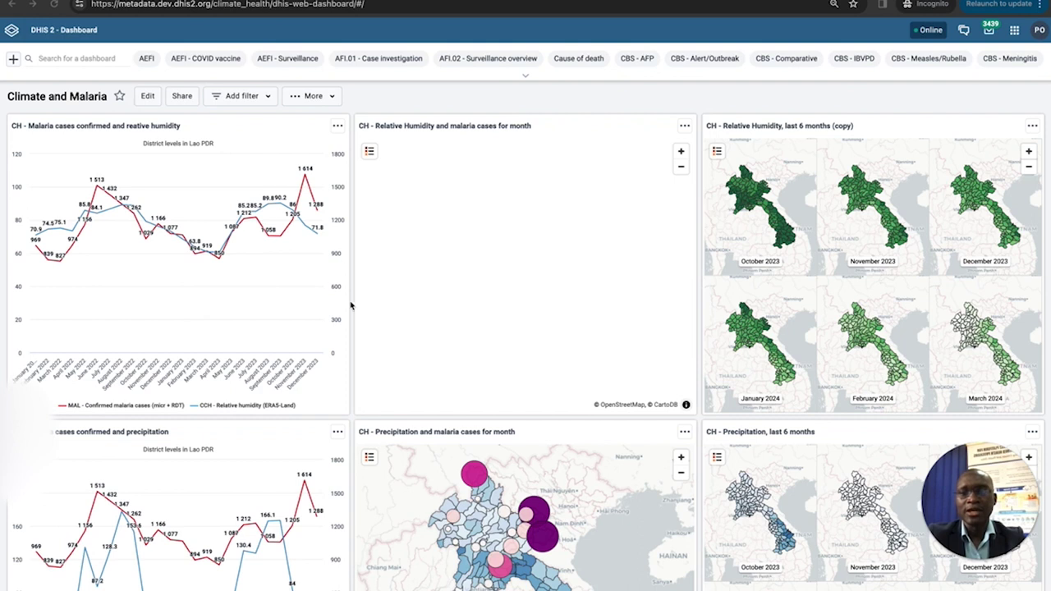
scroll(355, 363, down, 7)
scroll(358, 356, up, 7)
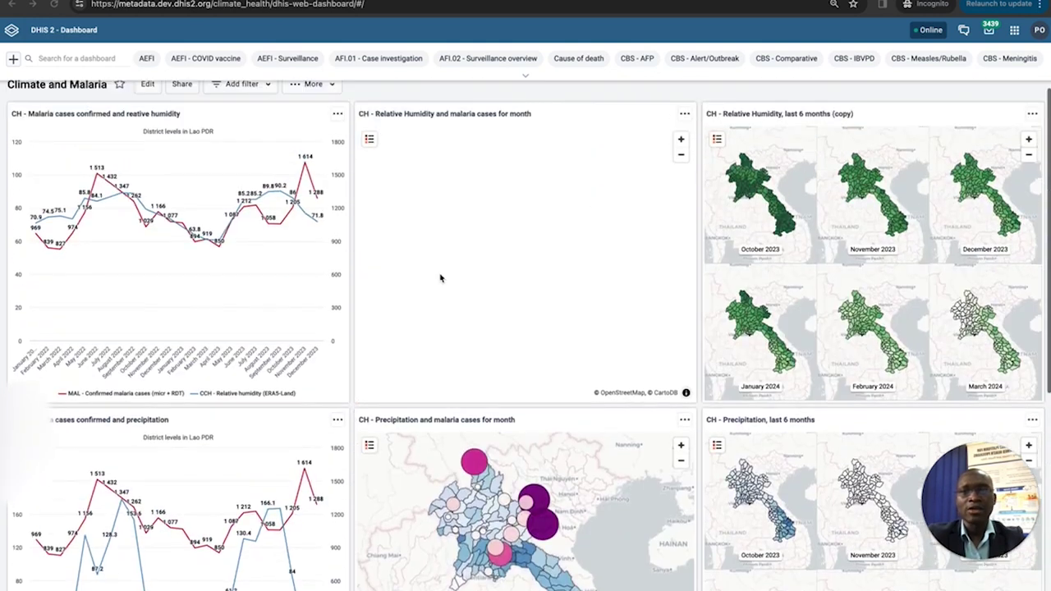
Find the Climate Data app among the installed DHIS2 apps and open it
click(1016, 32)
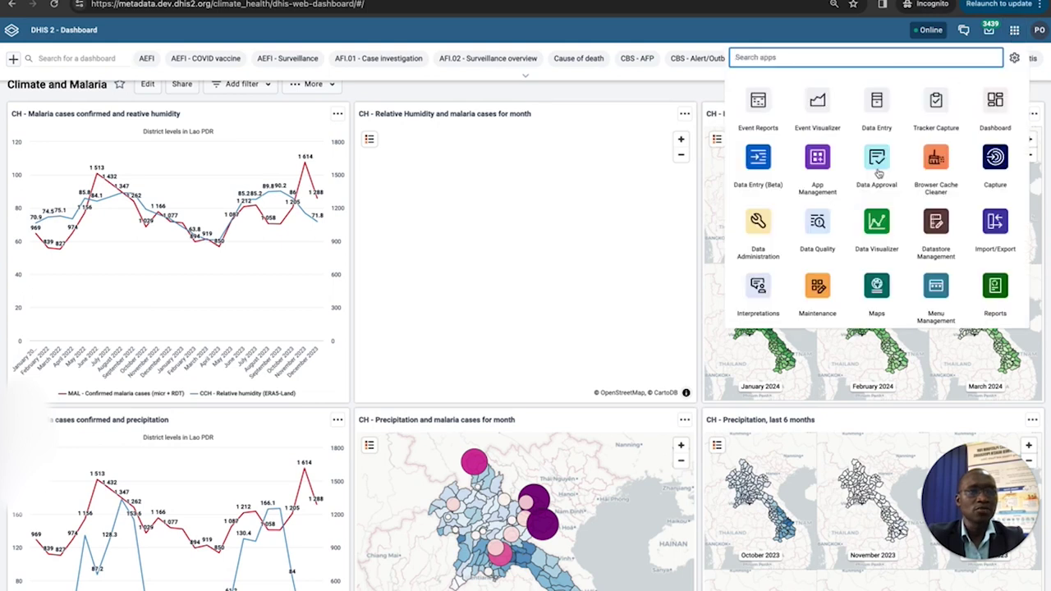
scroll(888, 249, down, 3)
scroll(887, 249, up, 3)
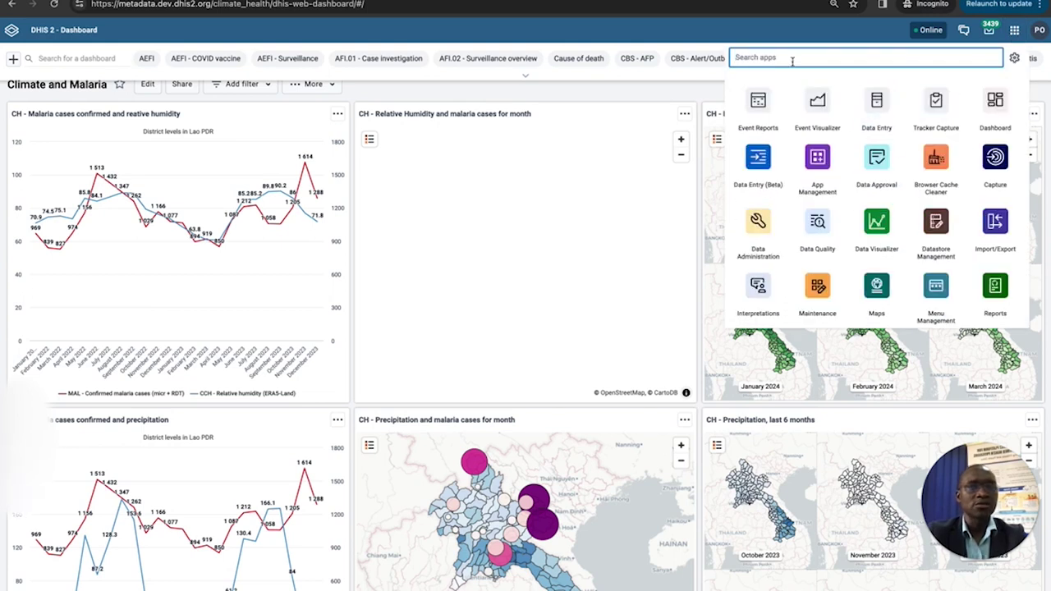
scroll(820, 217, down, 3)
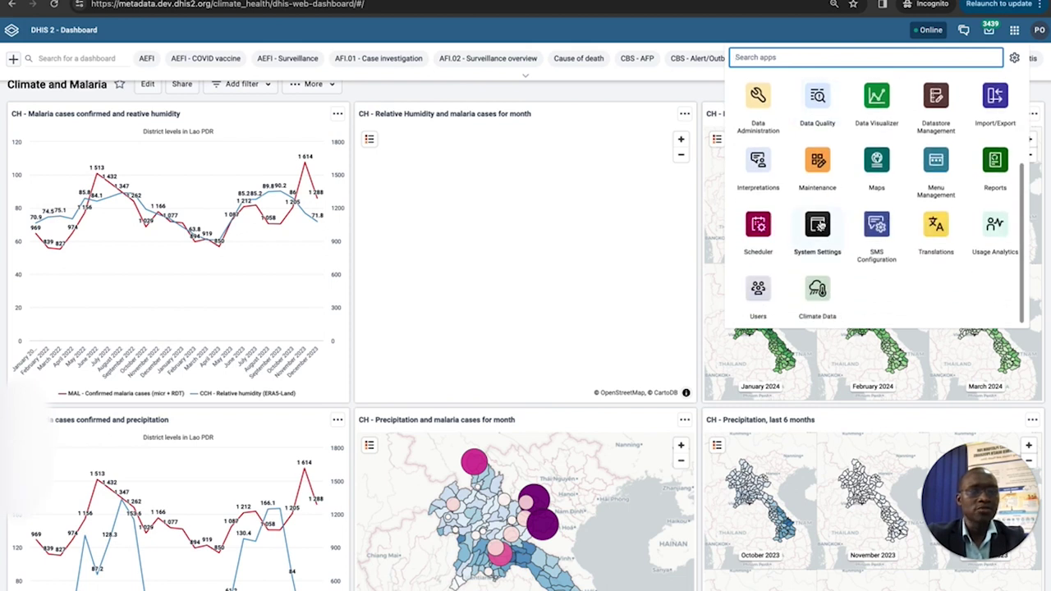
click(817, 289)
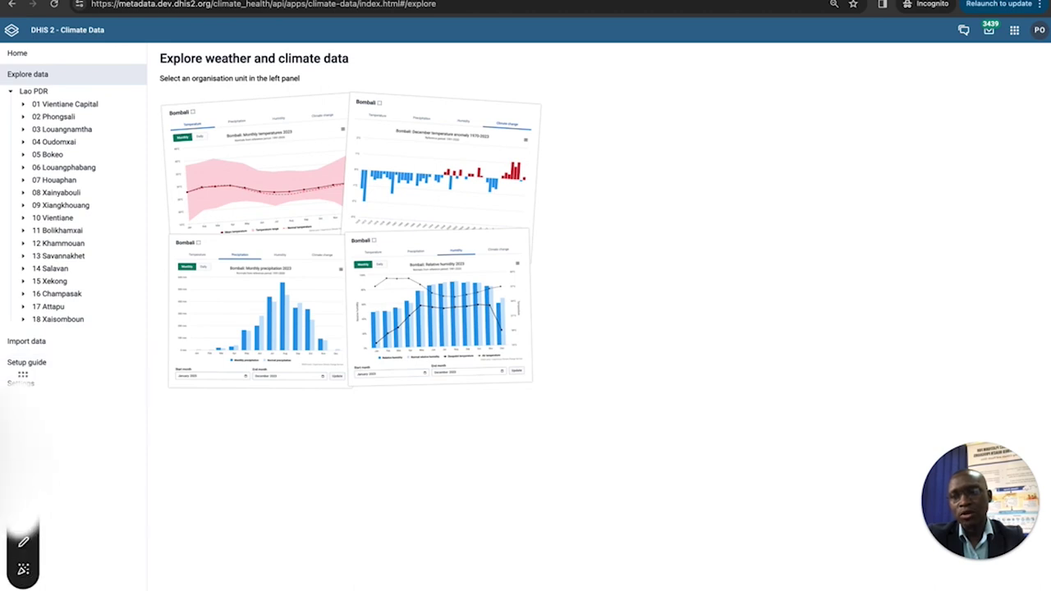
Review the Climate Data app's settings, its setup guide for the required data elements, and its About page
click(41, 385)
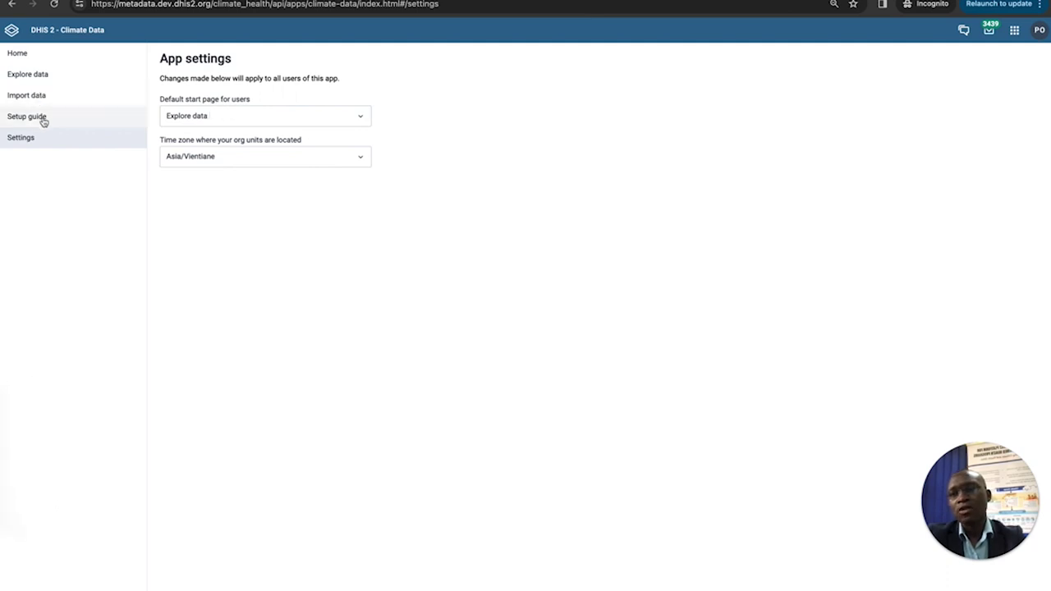
click(99, 121)
scroll(240, 225, down, 3)
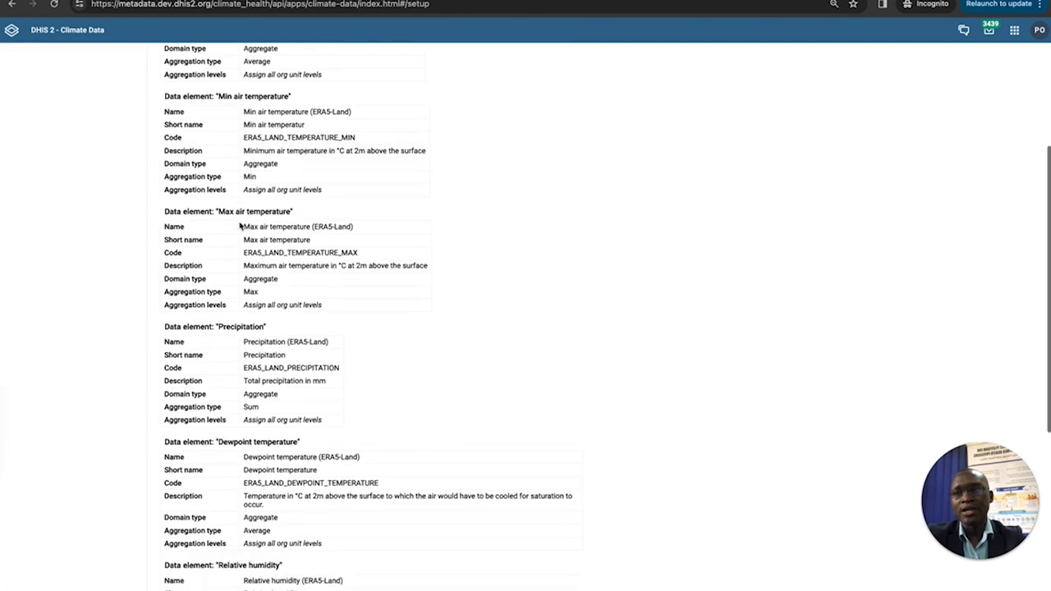
scroll(239, 225, up, 3)
scroll(326, 293, down, 5)
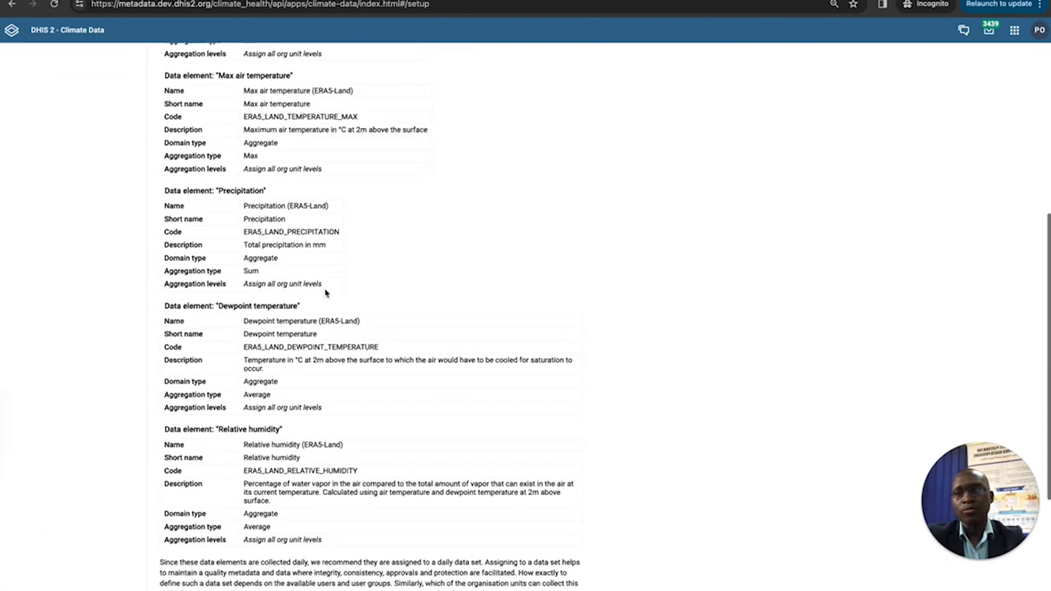
scroll(324, 289, up, 5)
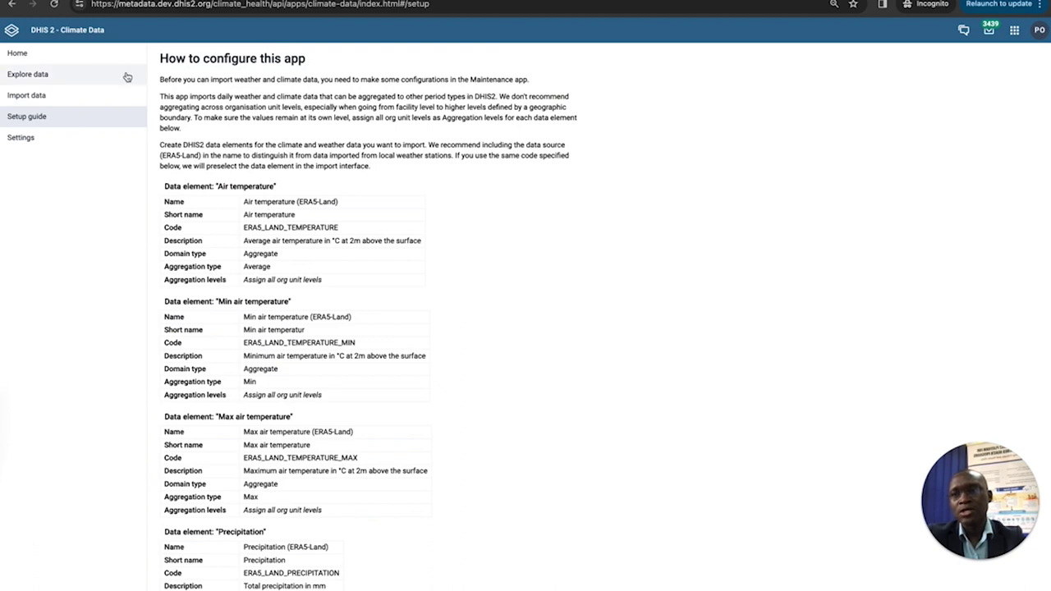
click(41, 56)
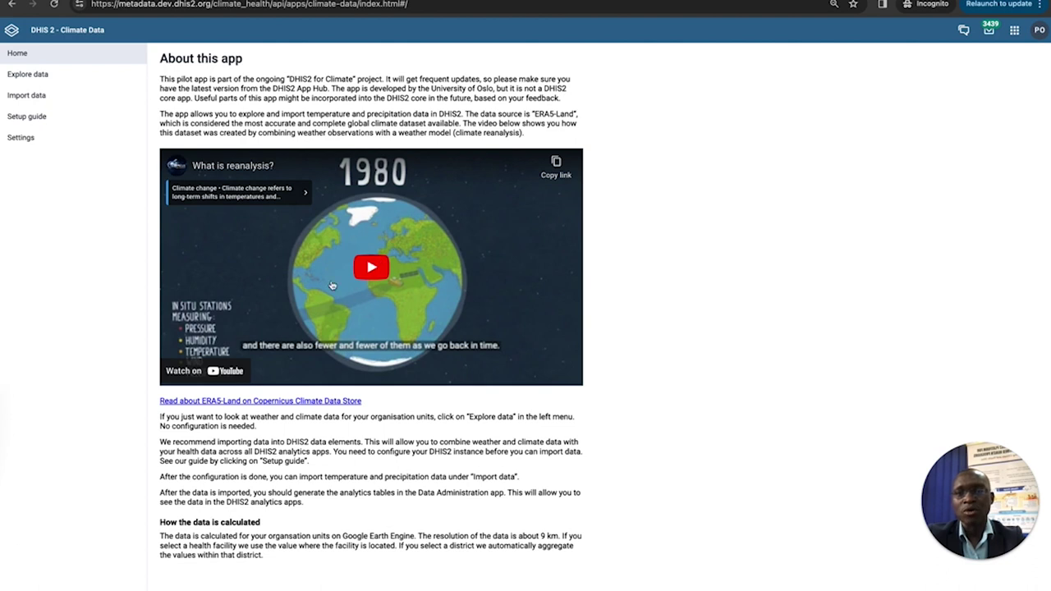
Explore the climate data for facility 0002 CH Mittaphap, under Lao PDR, 01 Vientiane Capital, 0101 Chanthabouli
click(69, 81)
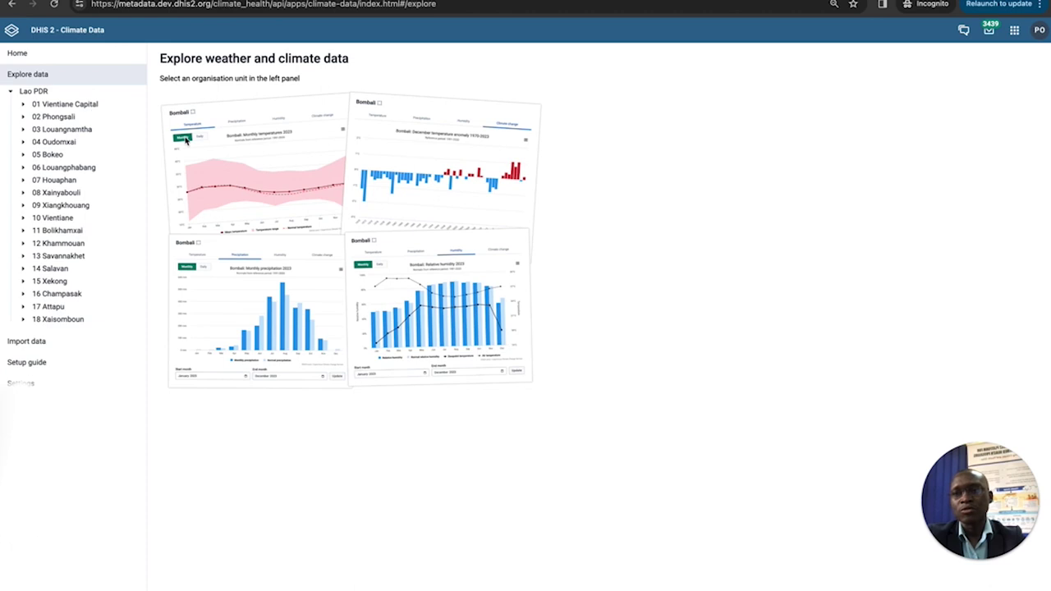
click(10, 93)
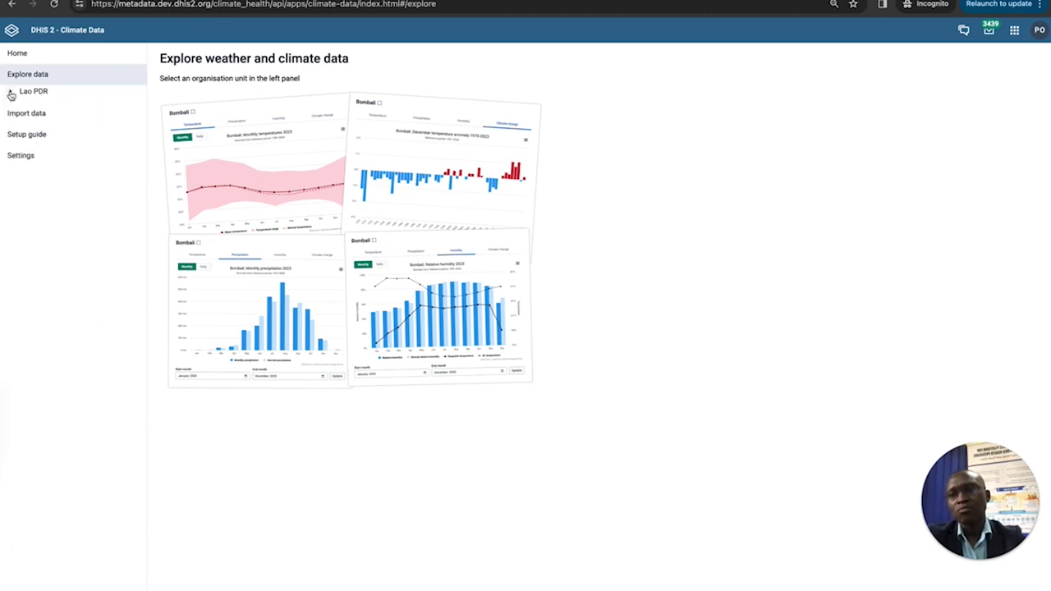
click(10, 92)
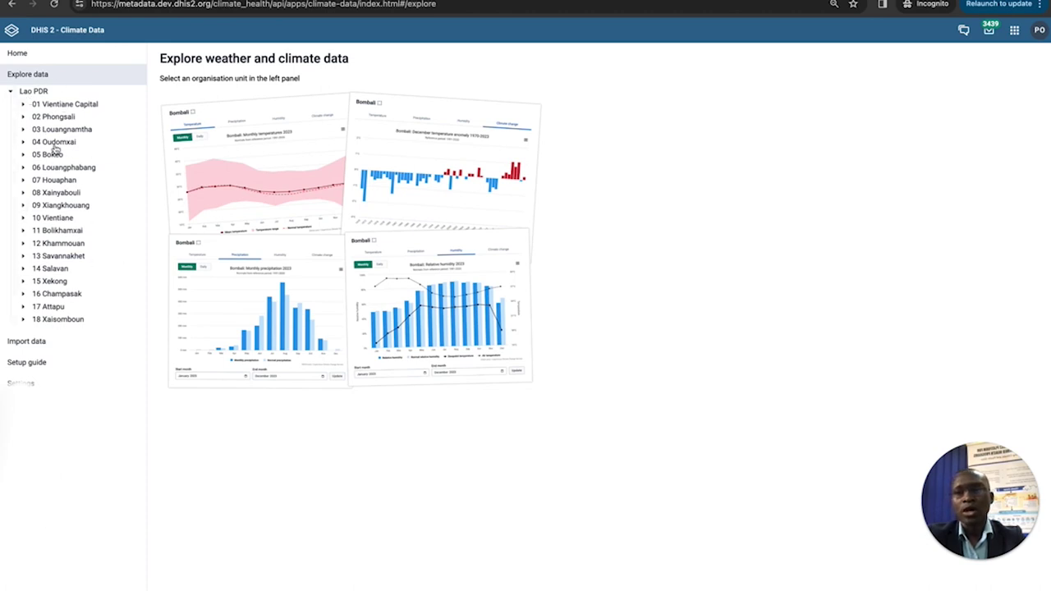
click(23, 105)
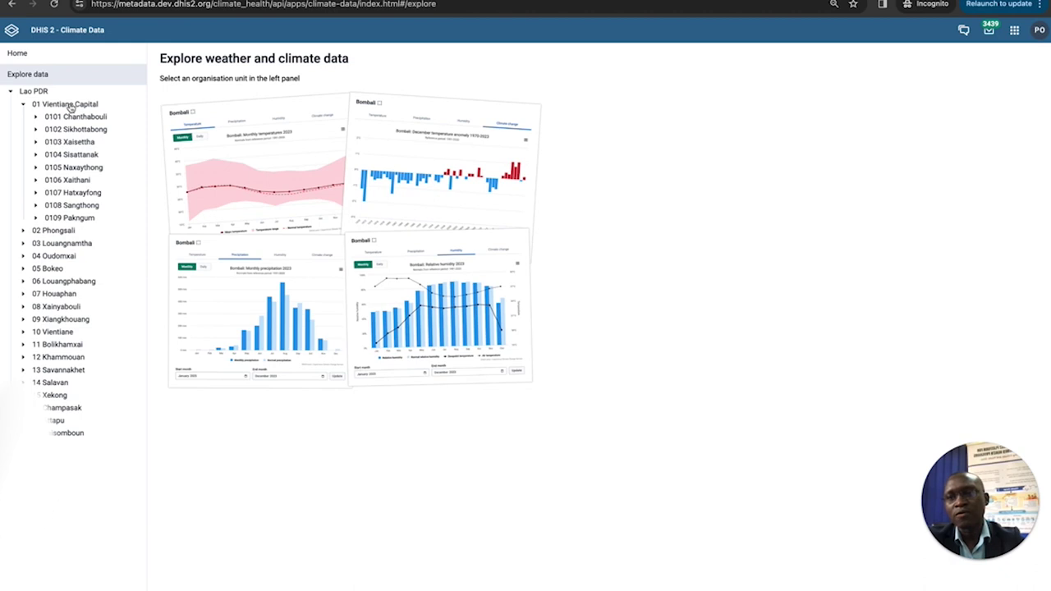
click(35, 118)
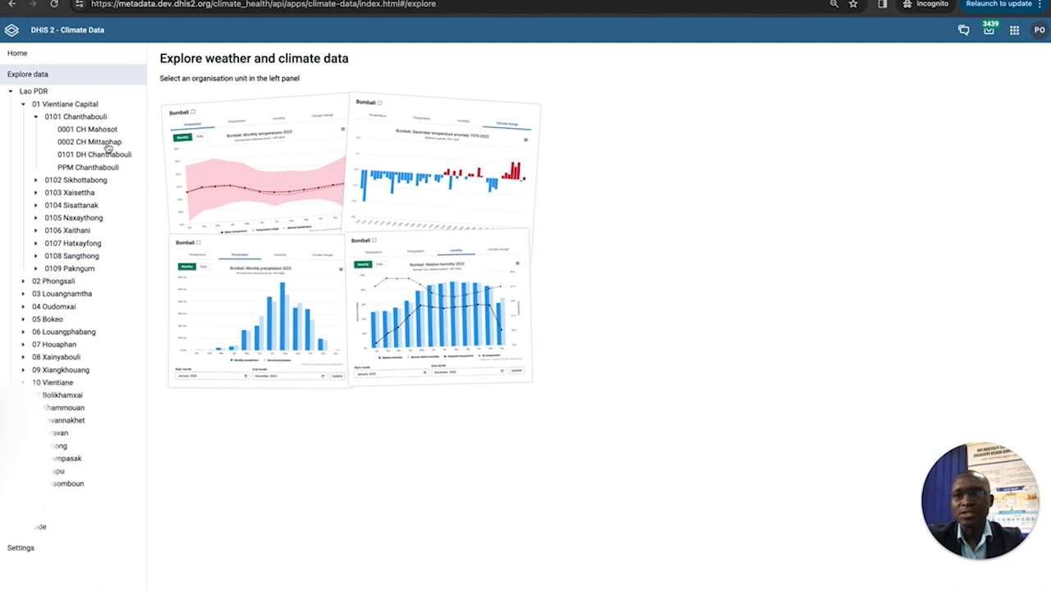
click(107, 145)
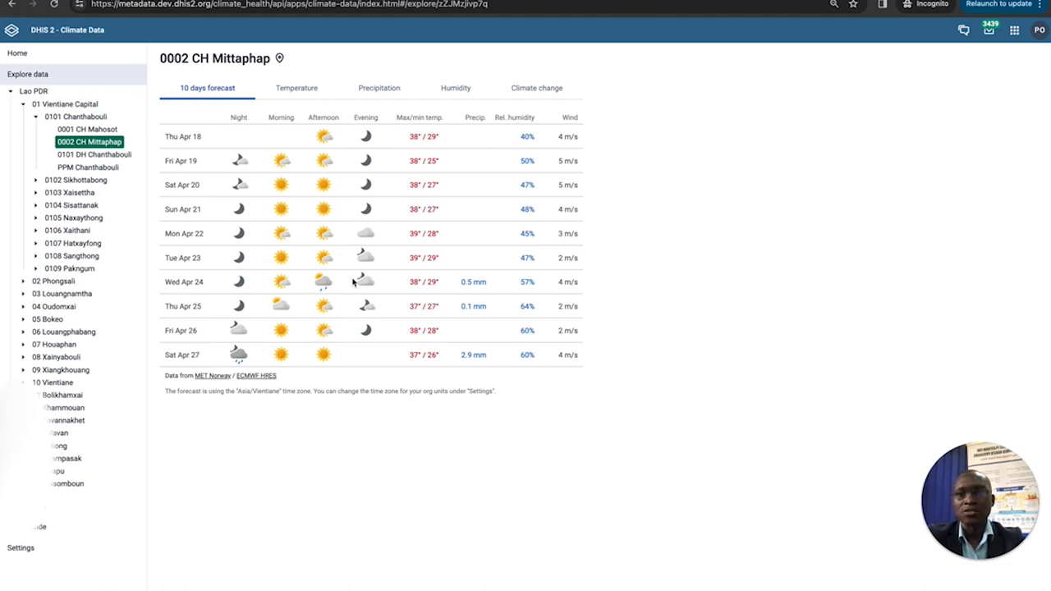
View the facility's temperature and precipitation charts in both their monthly and daily versions
click(302, 93)
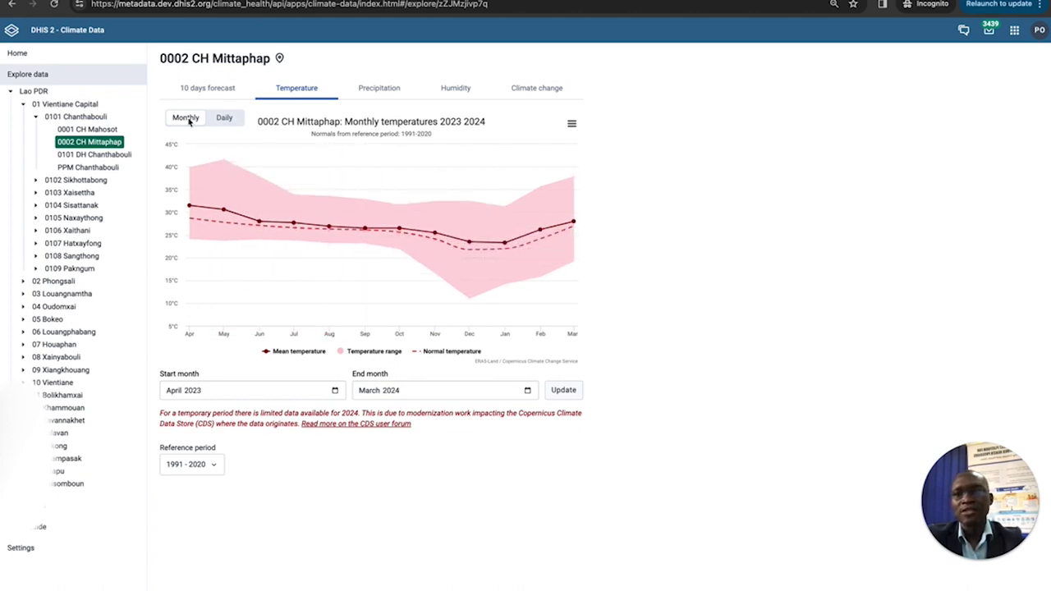
click(226, 119)
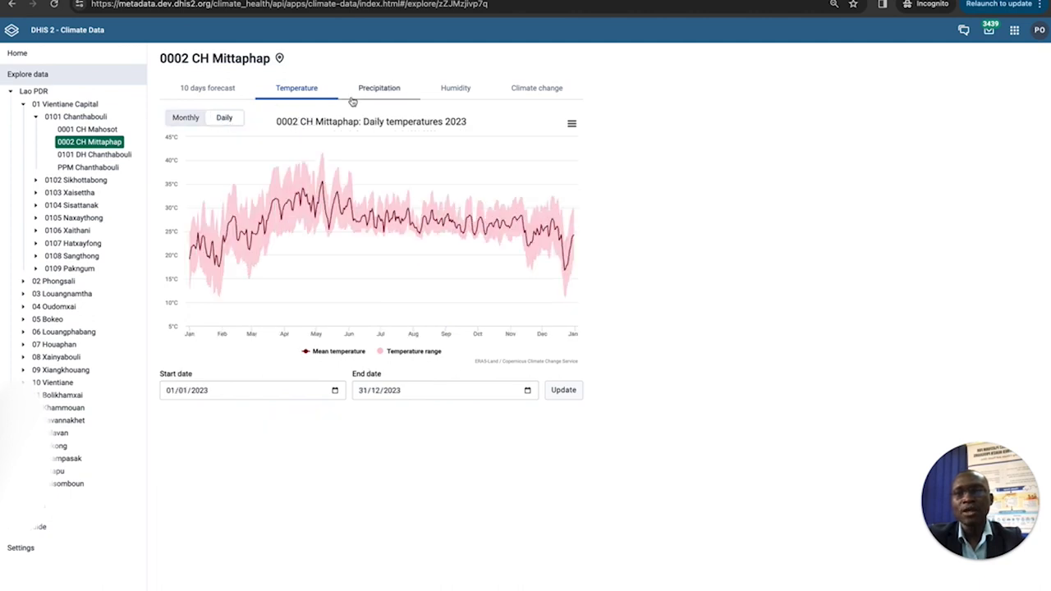
click(378, 88)
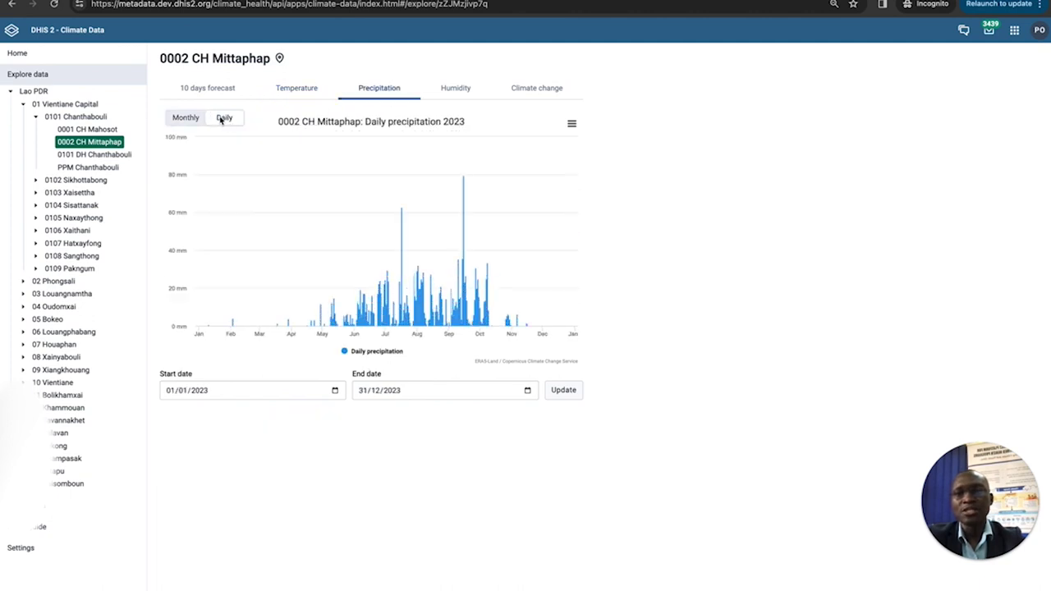
click(186, 119)
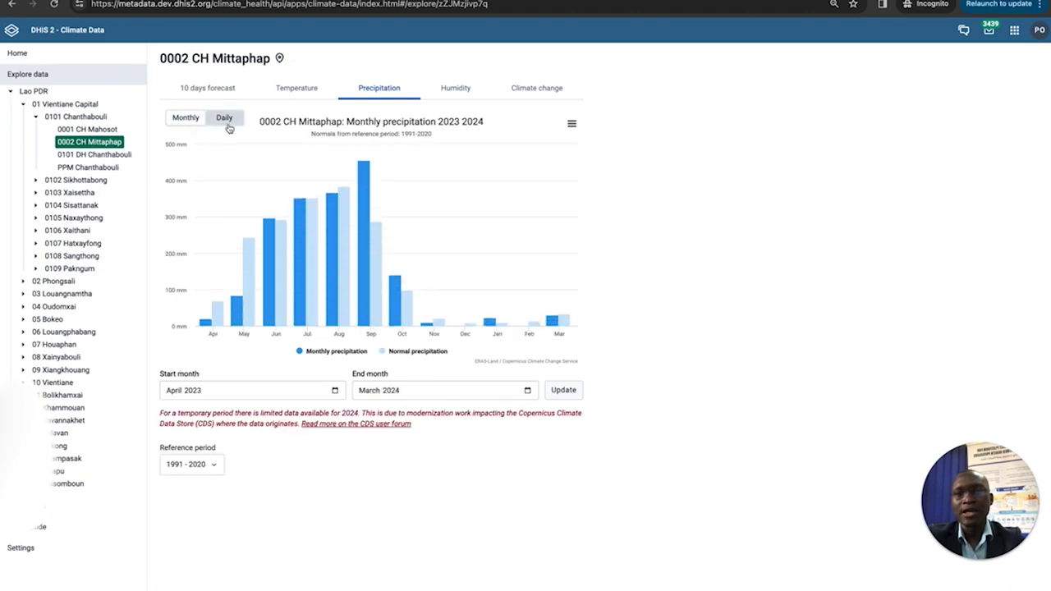
click(226, 121)
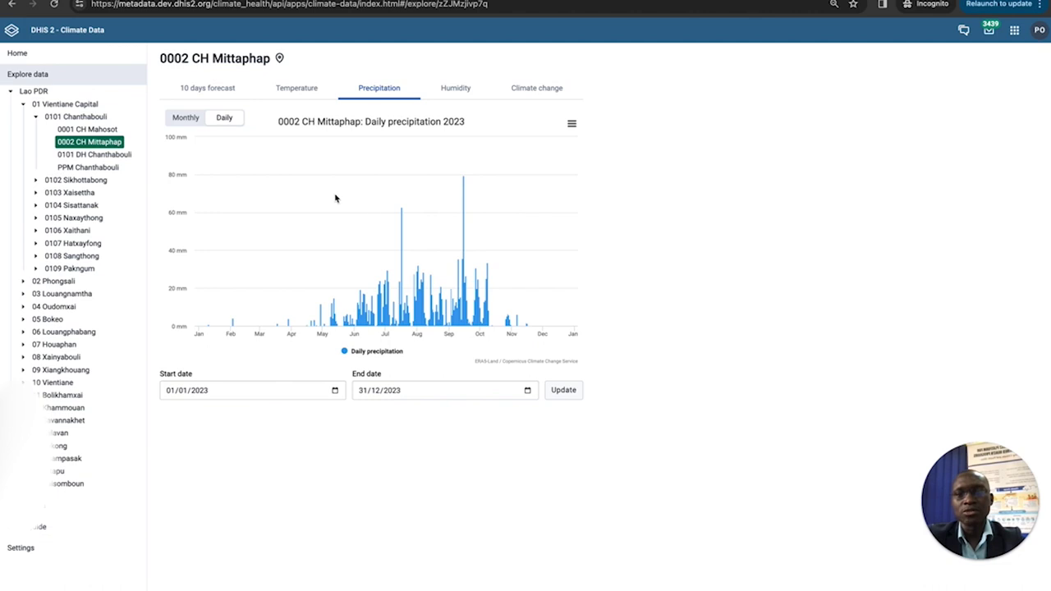
Zoom in on July in the daily precipitation chart and restore its full-year view
drag(354, 189, 454, 255)
drag(362, 158, 450, 199)
drag(256, 160, 385, 220)
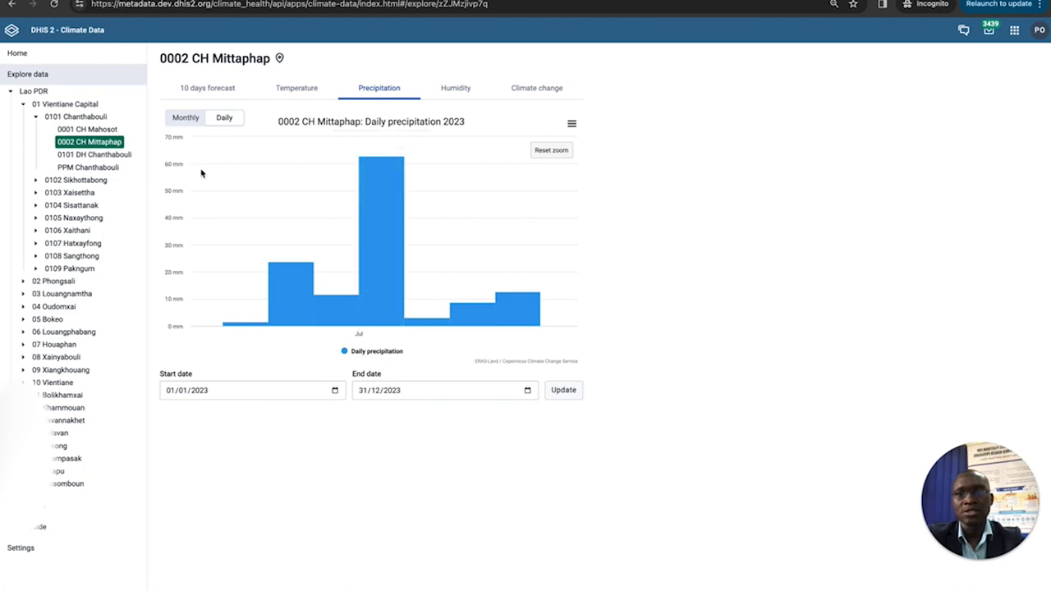
click(558, 151)
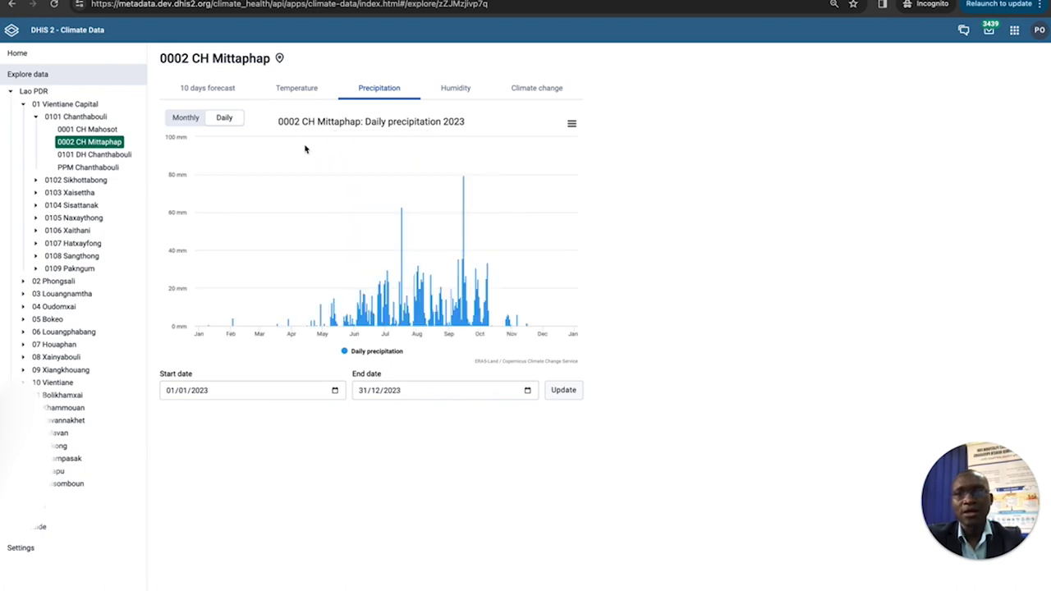
Compare the facility's daily and monthly relative humidity charts, ending on the monthly one
click(447, 97)
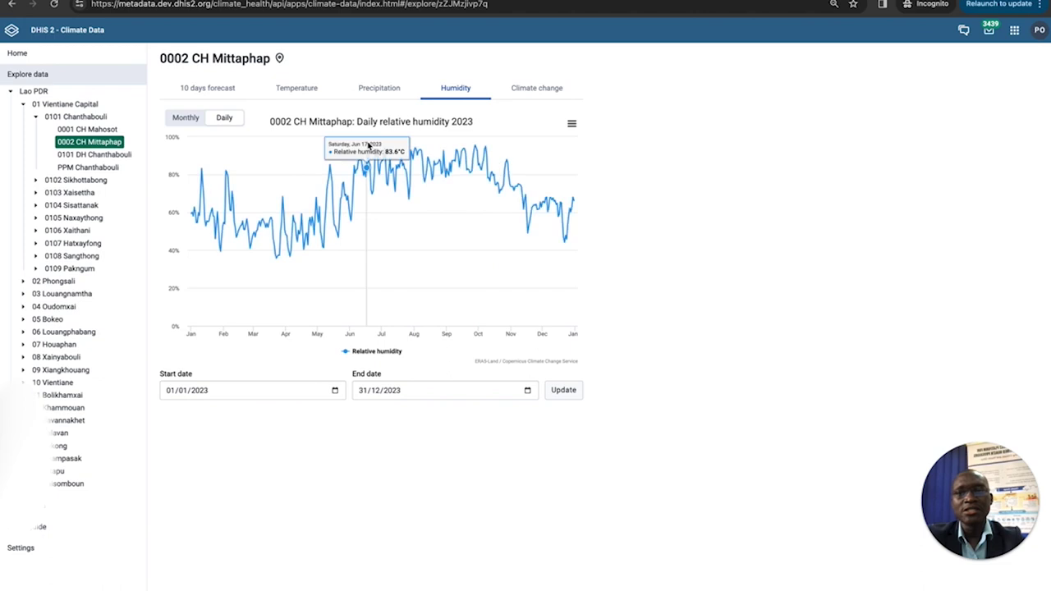
click(188, 120)
click(226, 120)
click(187, 120)
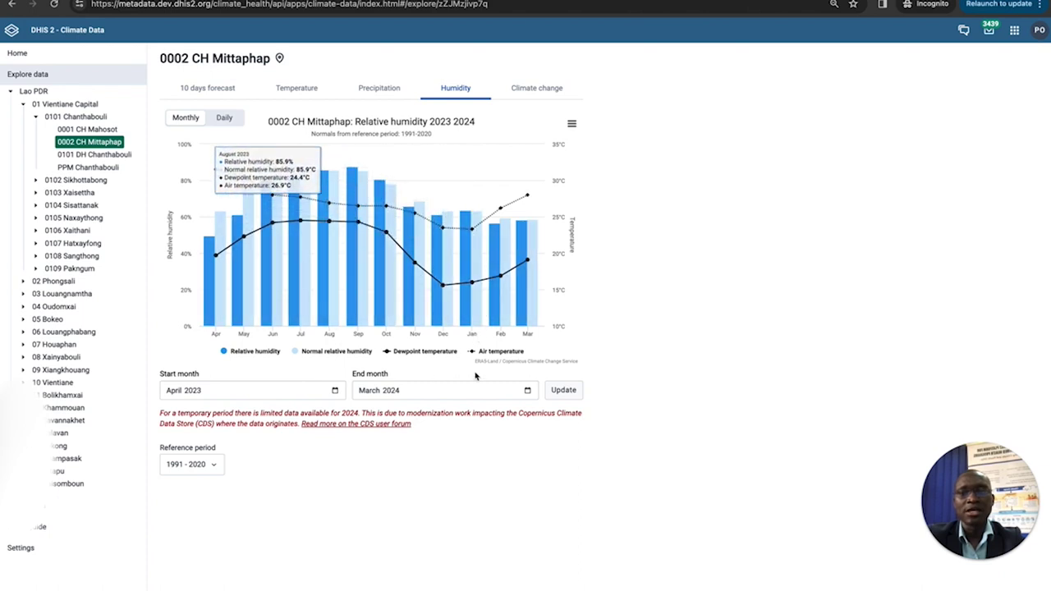
View the facility's climate change, temperature and precipitation charts, and open the climate data for the 0101 Chanthabouli district
click(541, 93)
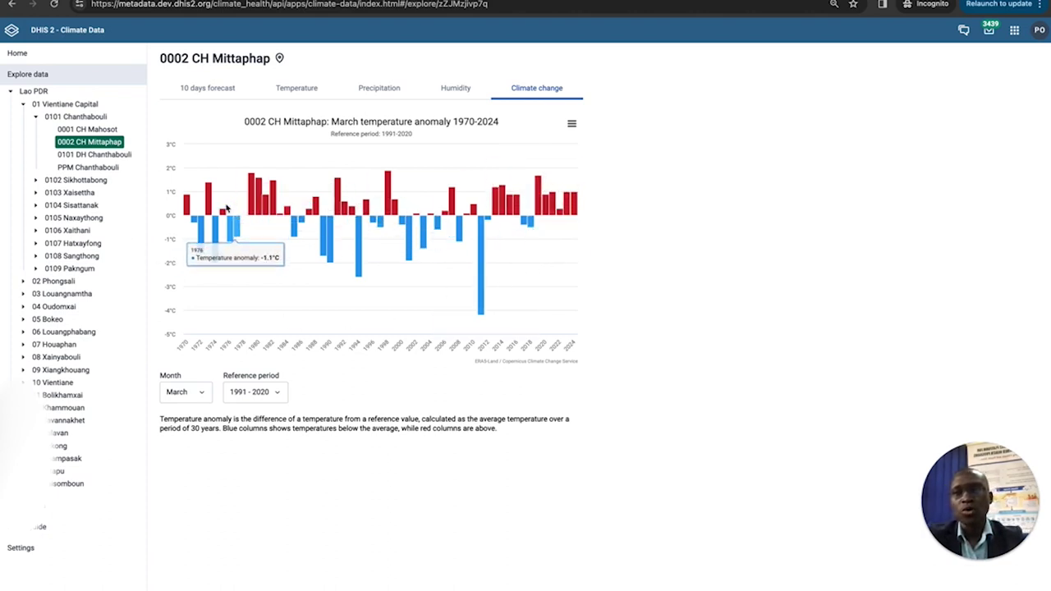
click(296, 90)
click(380, 90)
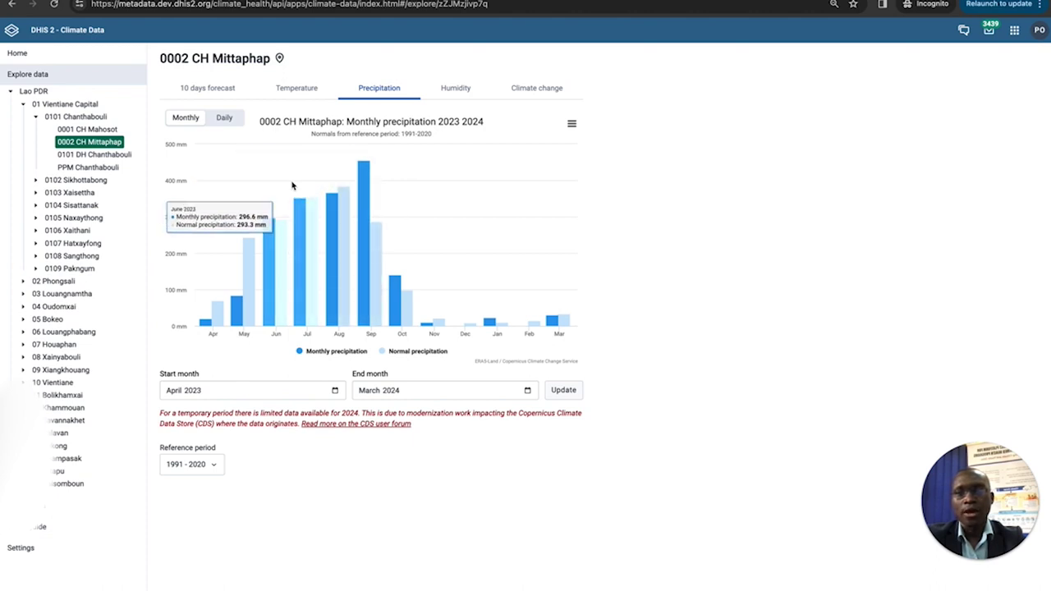
click(90, 120)
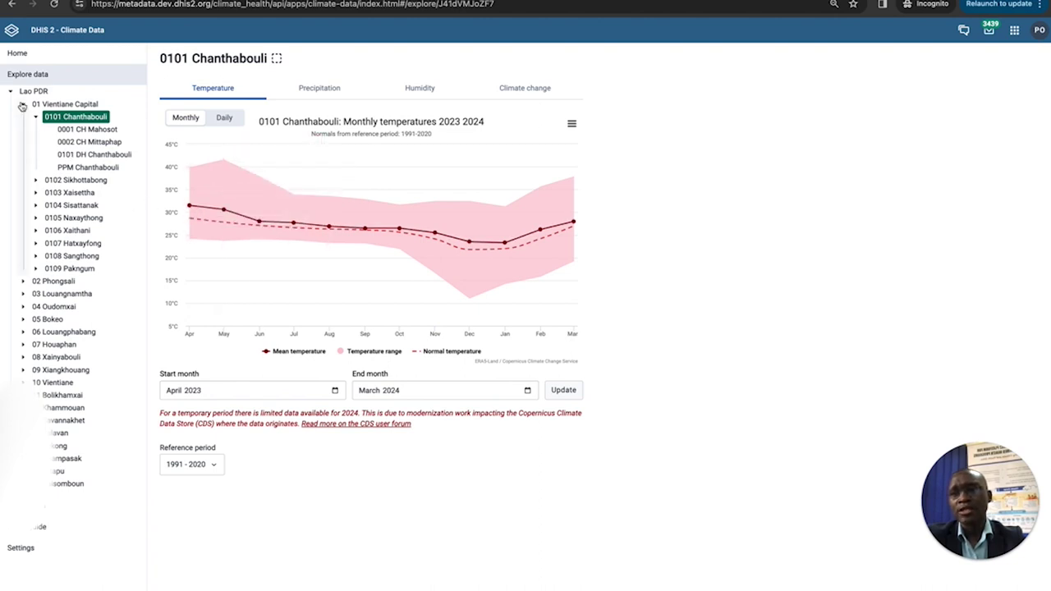
Open the weather and climate data import form and select Temperature (ERA5-Land) as the data to import
click(11, 91)
click(36, 116)
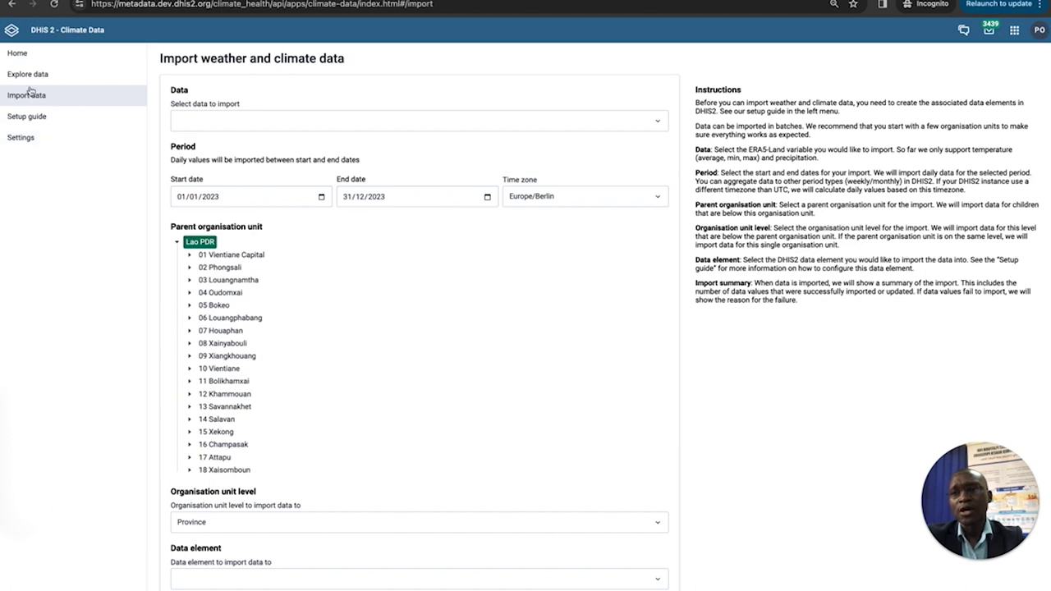
click(243, 129)
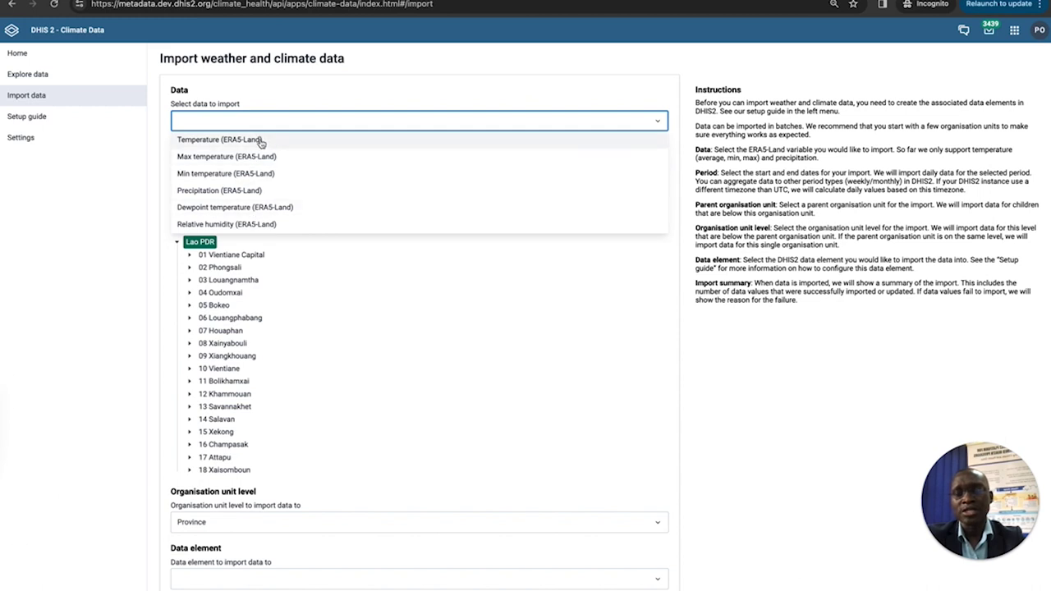
click(264, 142)
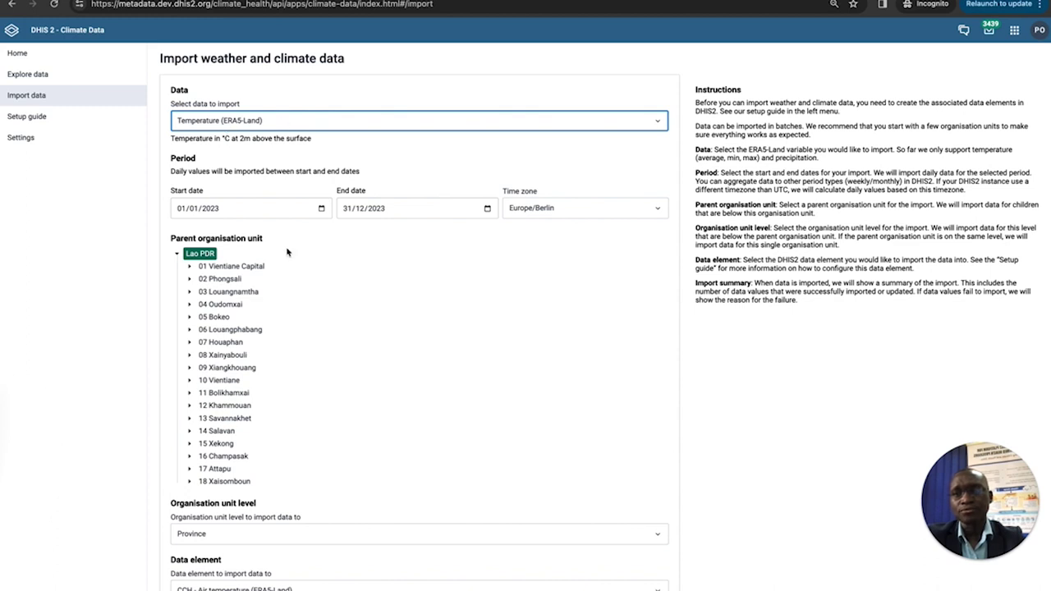
Set the import period's end date to 31/01/2023
click(363, 210)
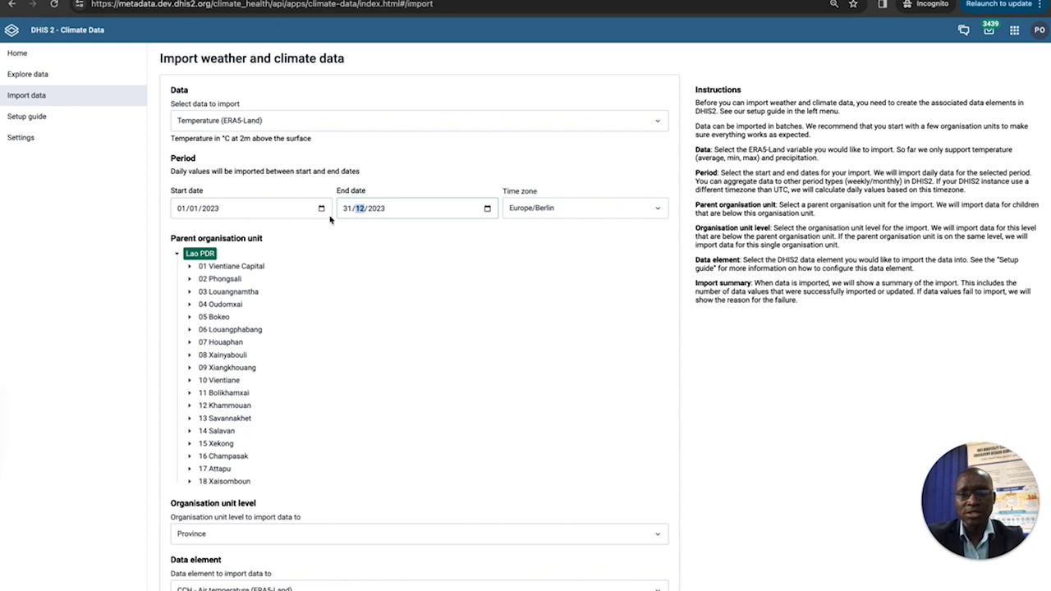
text(02)
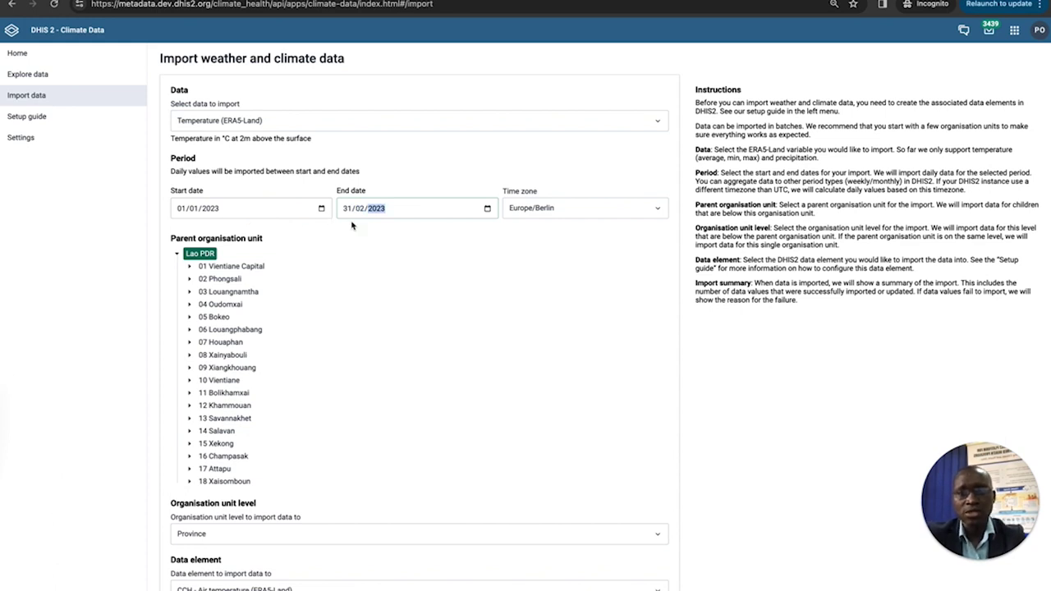
click(362, 210)
text(01)
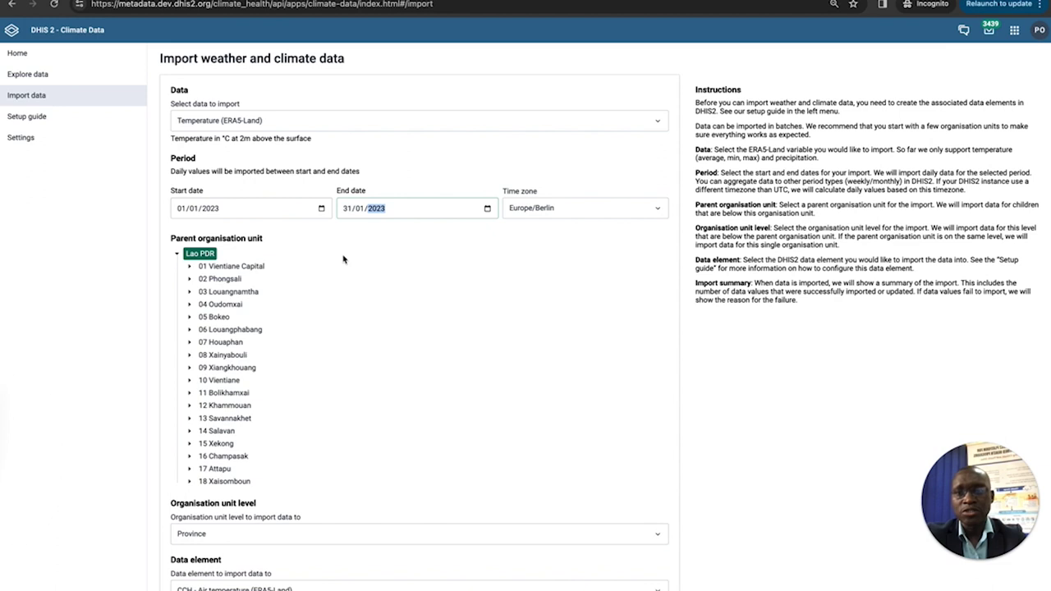
Select 18 Xaisomboun as the parent organisation unit and keep Province as the organisation unit level
scroll(314, 357, down, 1)
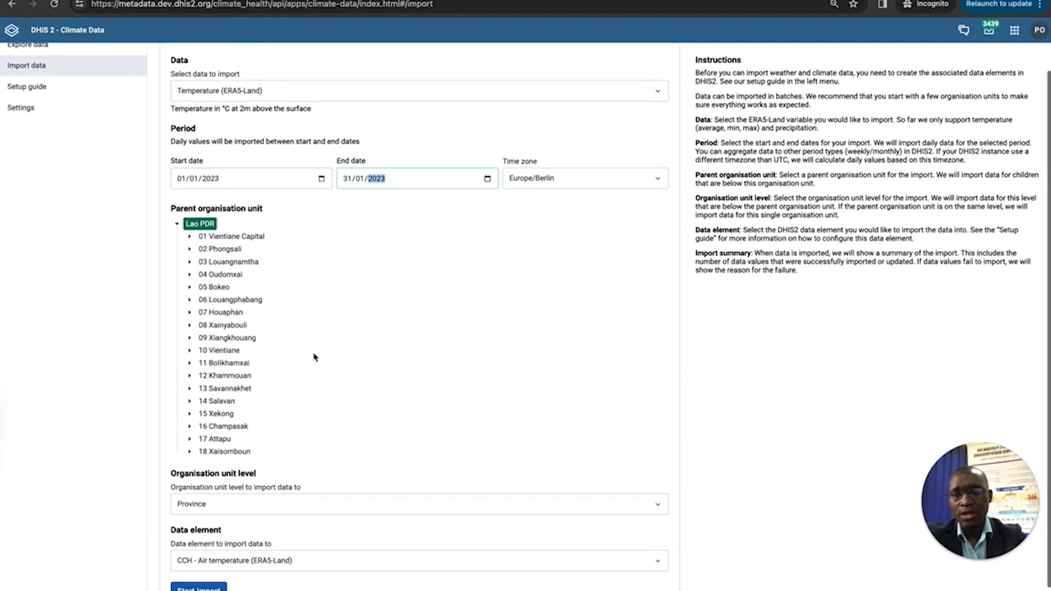
click(233, 451)
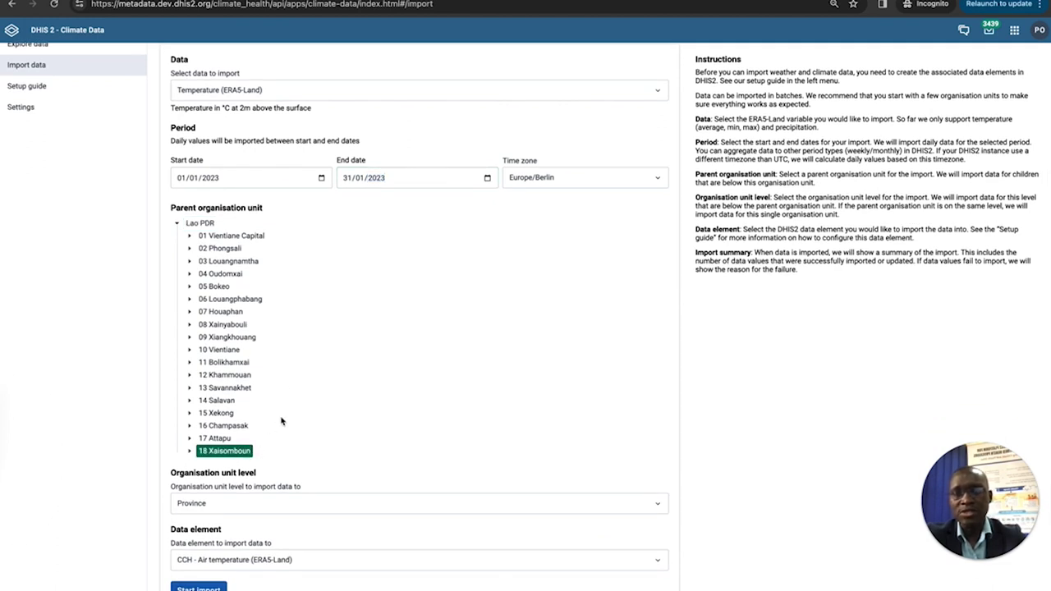
scroll(263, 444, down, 1)
click(241, 468)
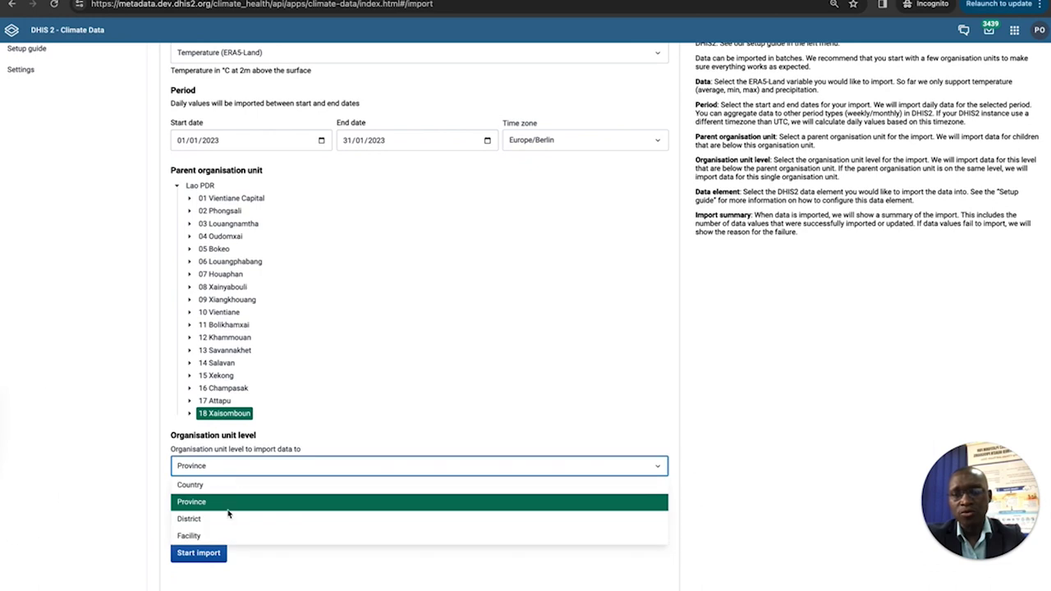
click(739, 449)
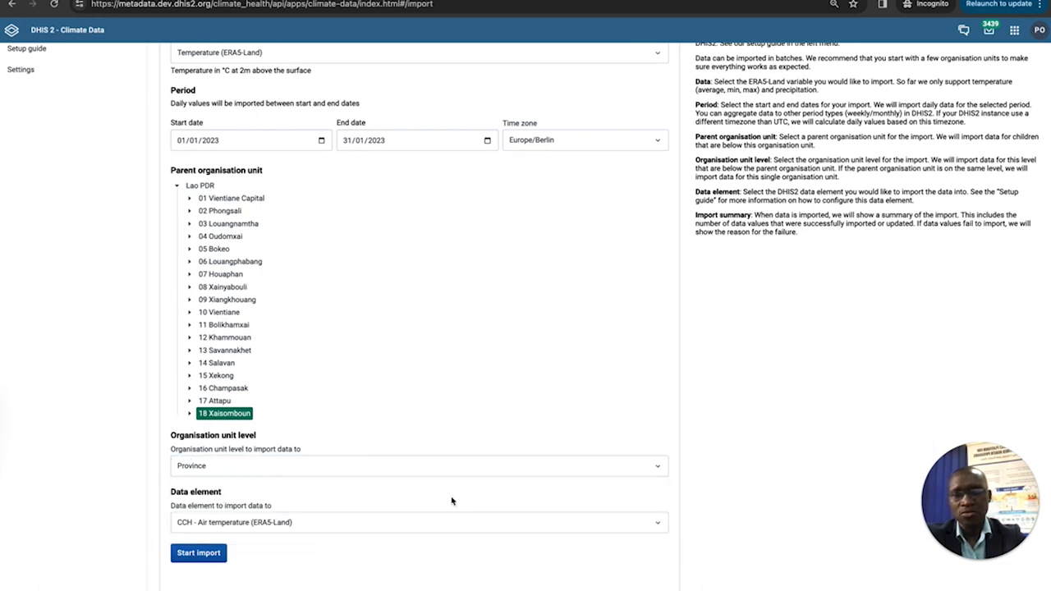
Start the temperature import into CCH - Air temperature (ERA5-Land) and check the import summary
click(199, 553)
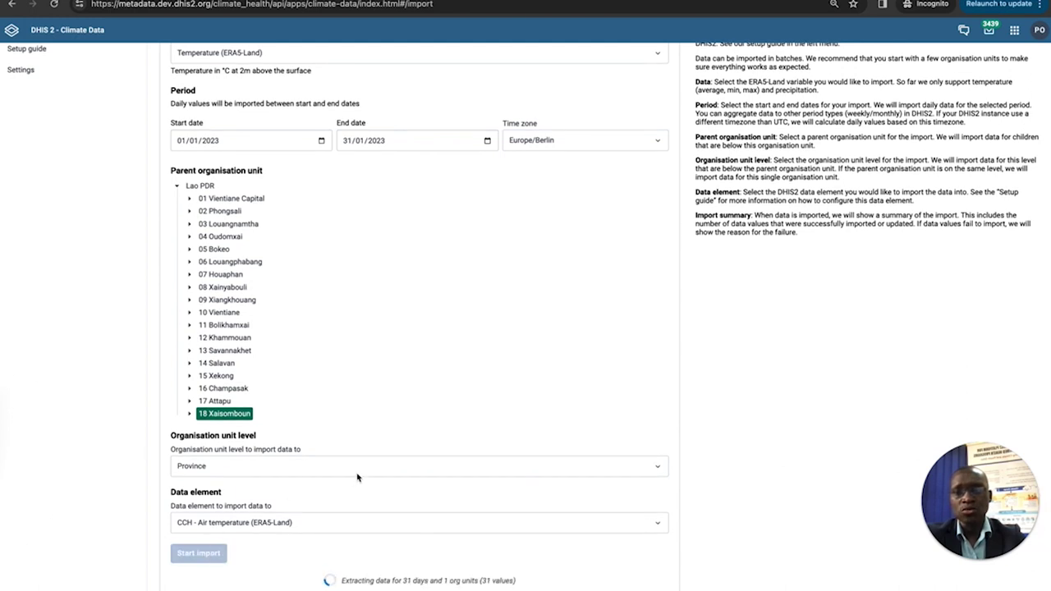
scroll(358, 478, down, 1)
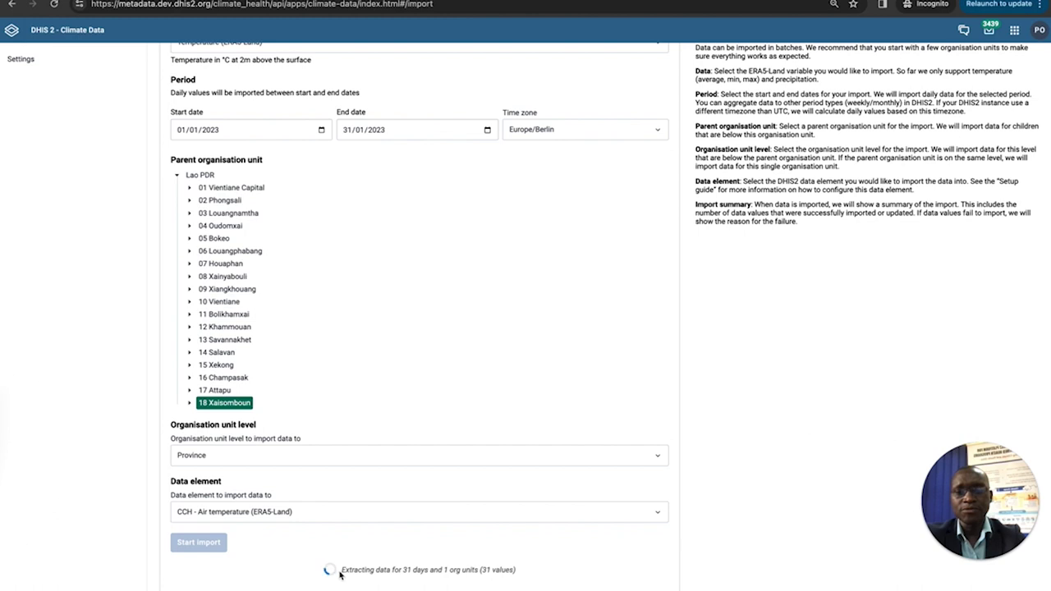
scroll(345, 567, down, 3)
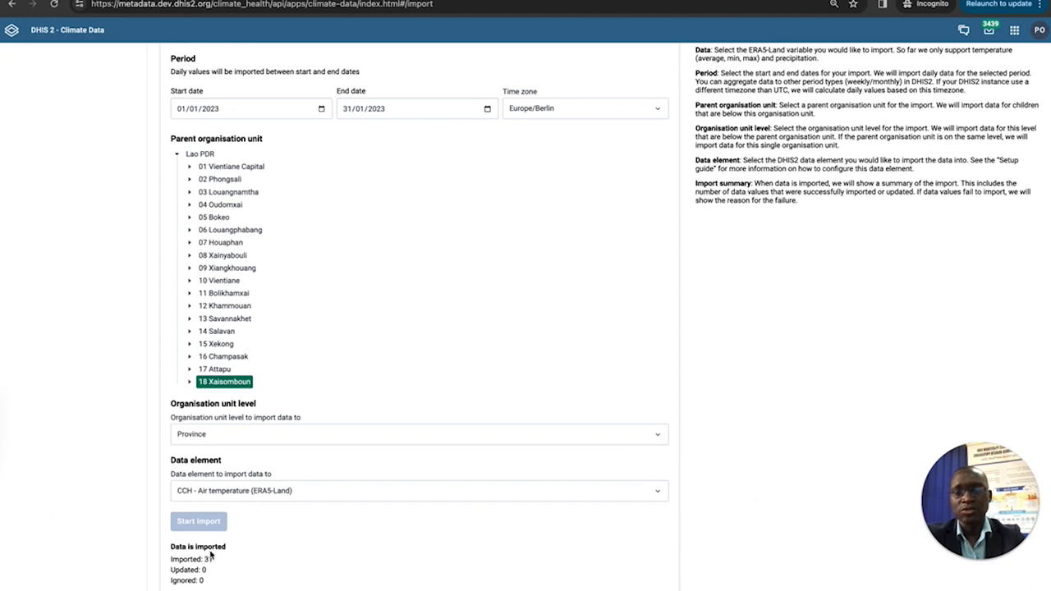
Open a second copy of the climate data import page in a new browser tab, using its copied address
click(244, 5)
key(ctrl+c)
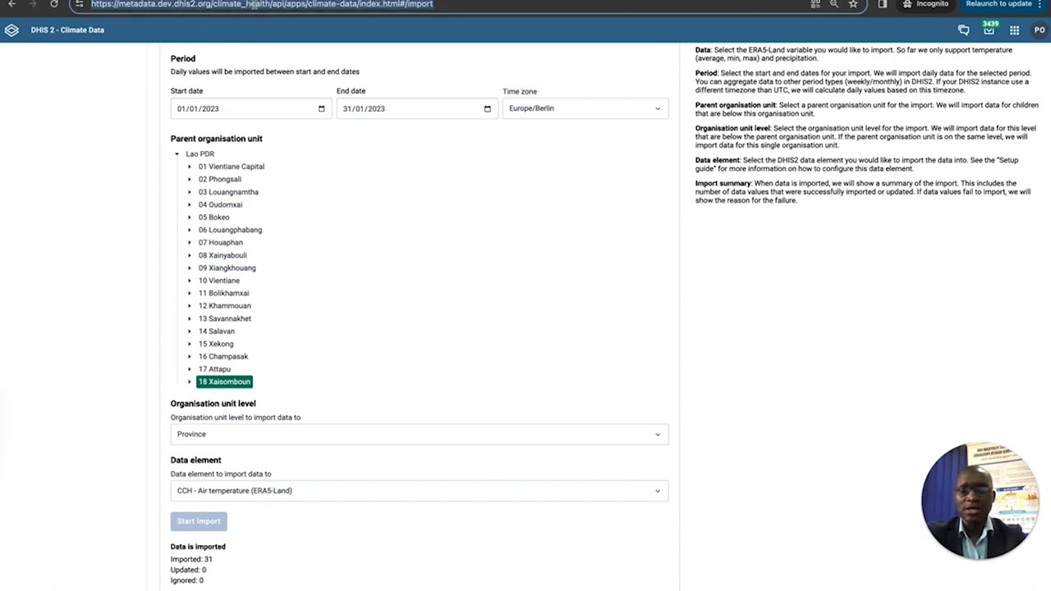
key(ctrl+t)
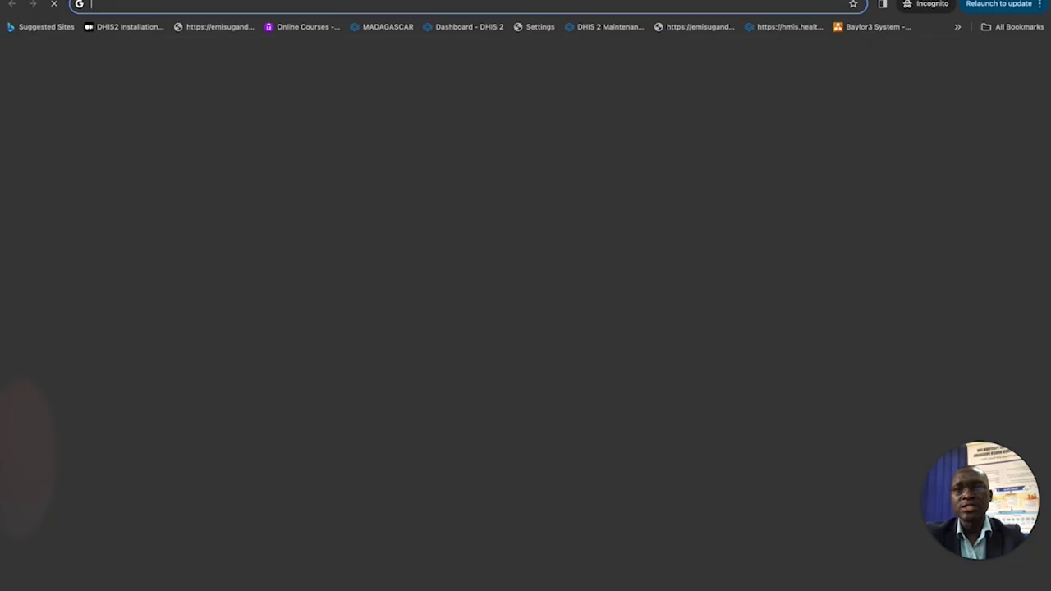
key(ctrl+v)
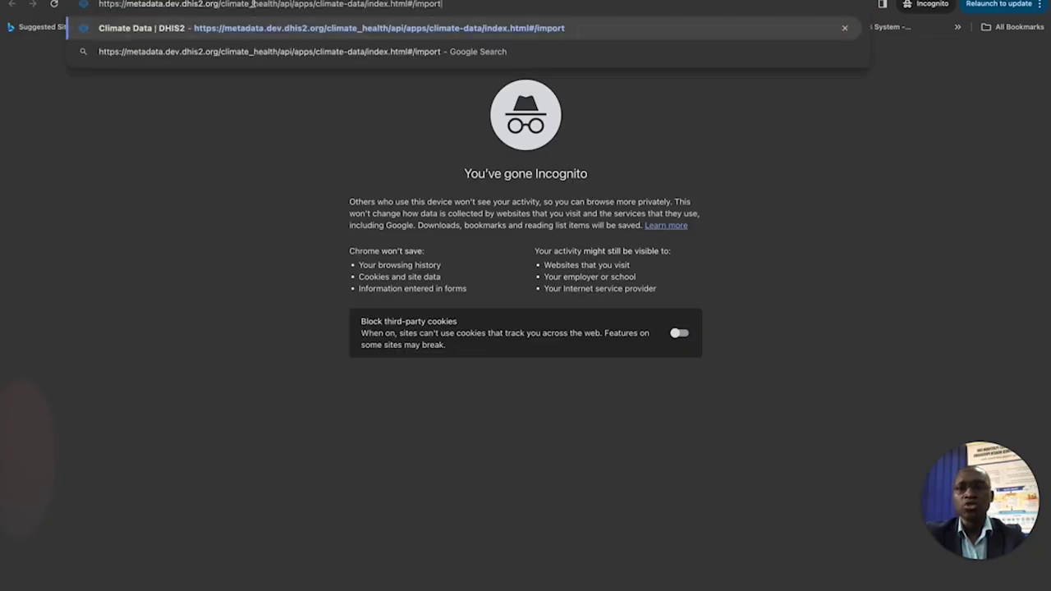
click(349, 28)
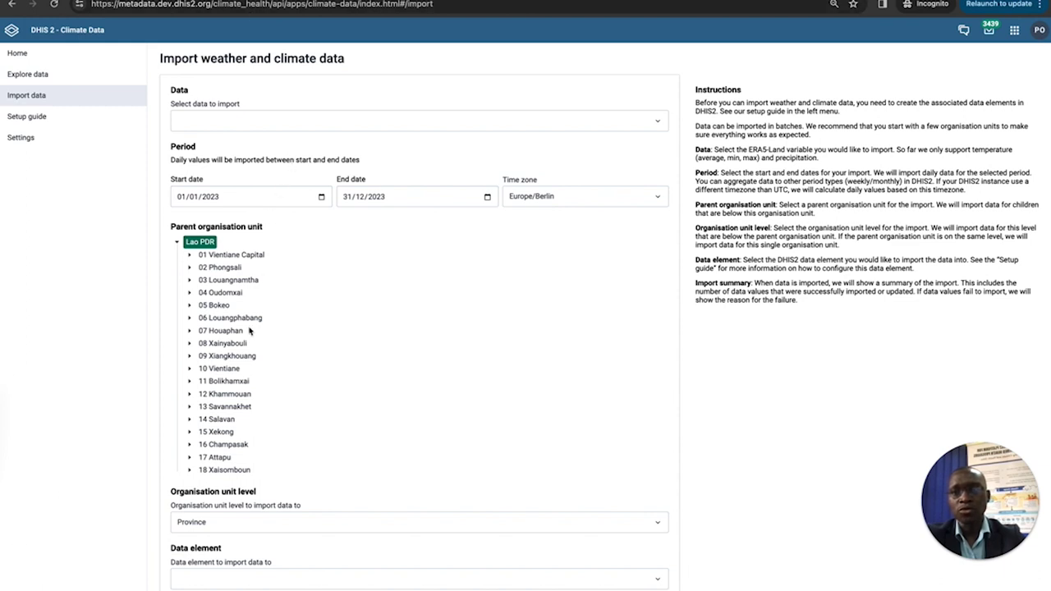
scroll(250, 330, down, 1)
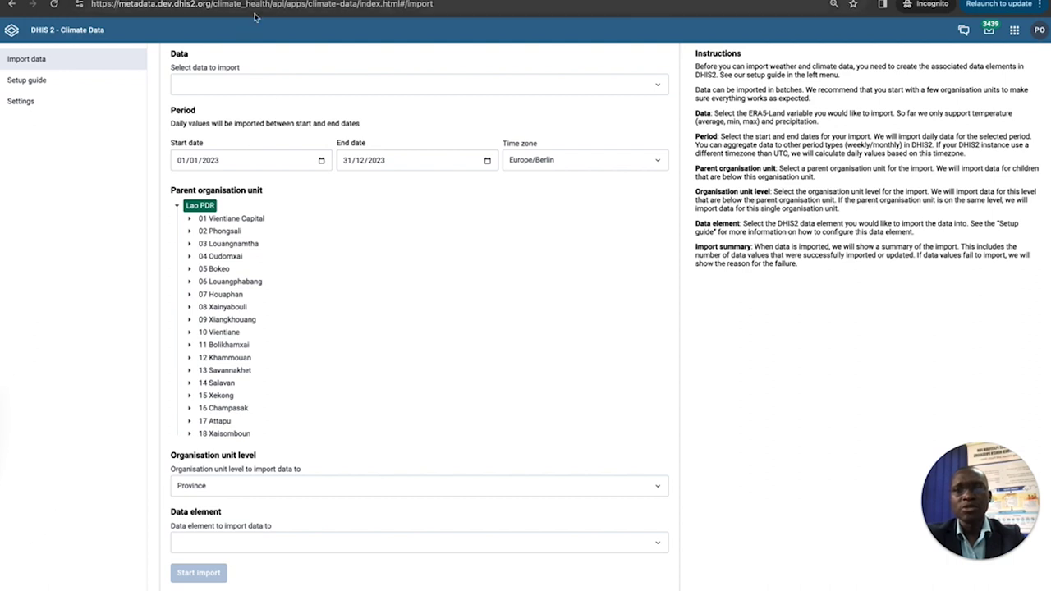
Search the DHIS2 apps for "entr" and switch to the Data Entry app
click(1015, 31)
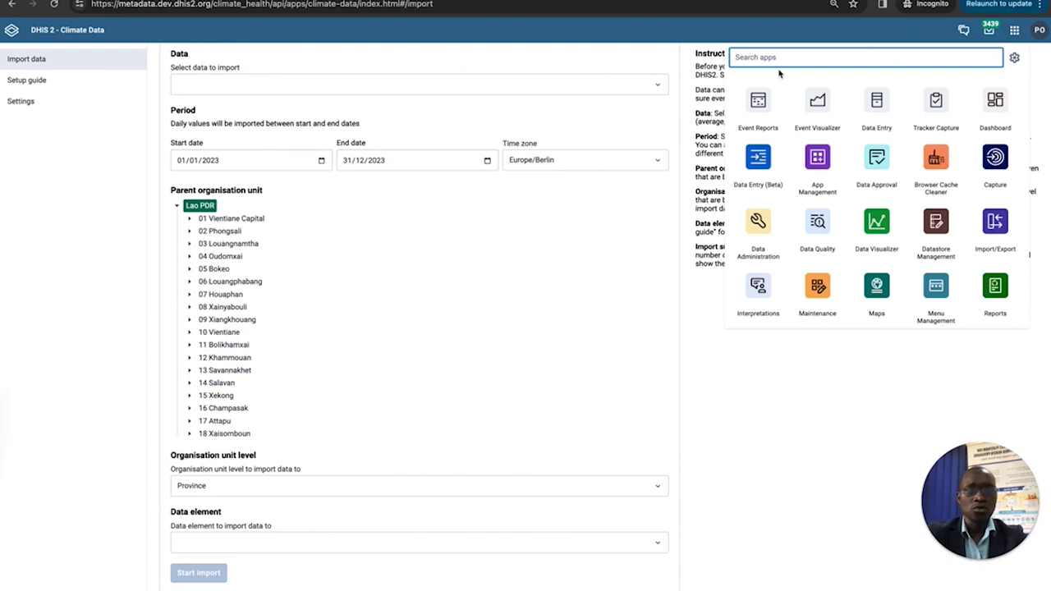
text(entr)
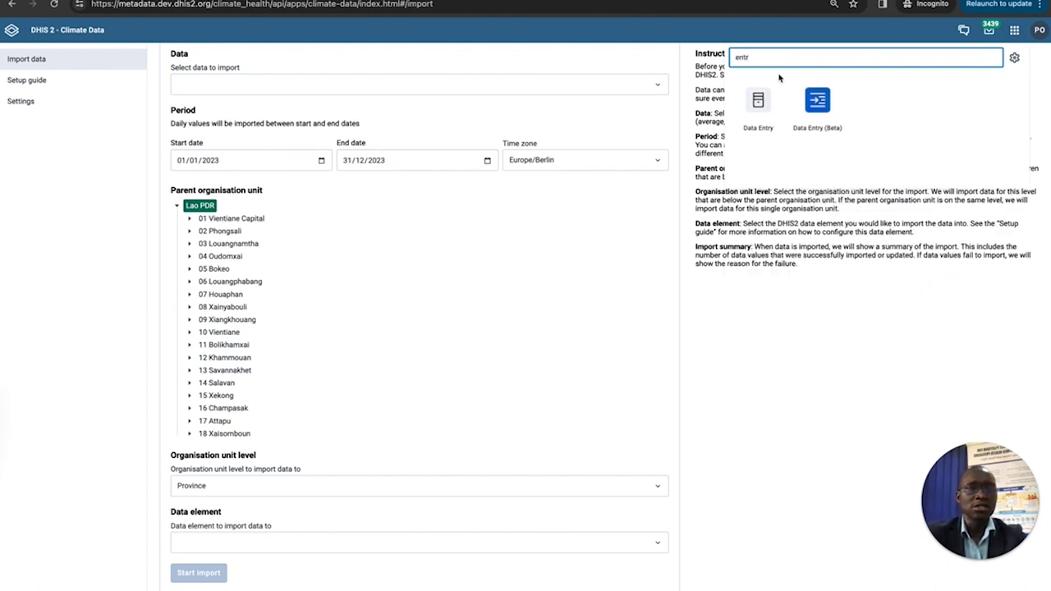
click(761, 113)
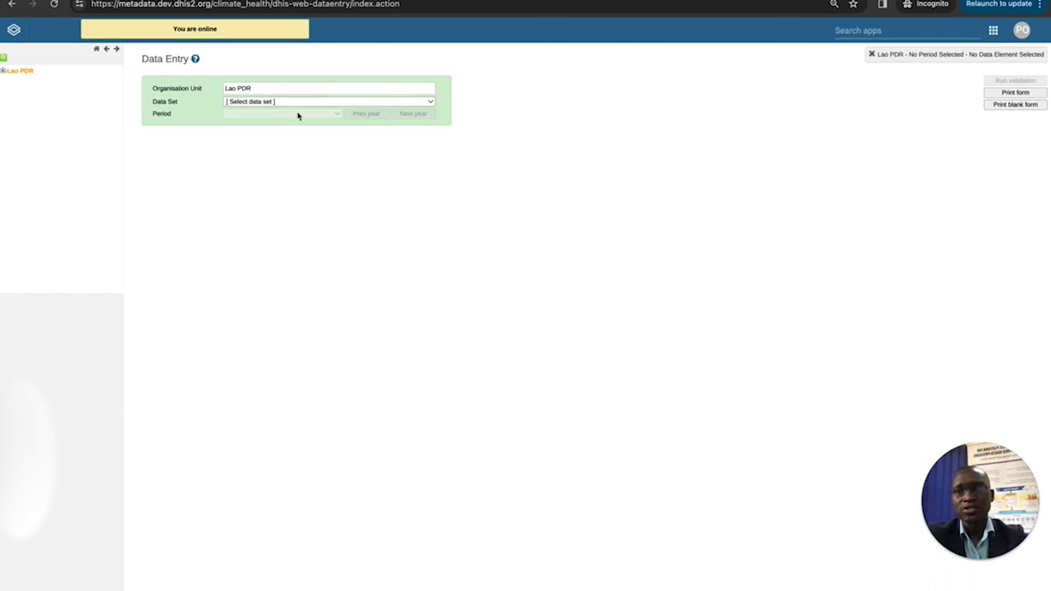
Select the 18 Xaisomboun organisation unit under Lao PDR and the CCH - Climate/Weather data set
click(3, 72)
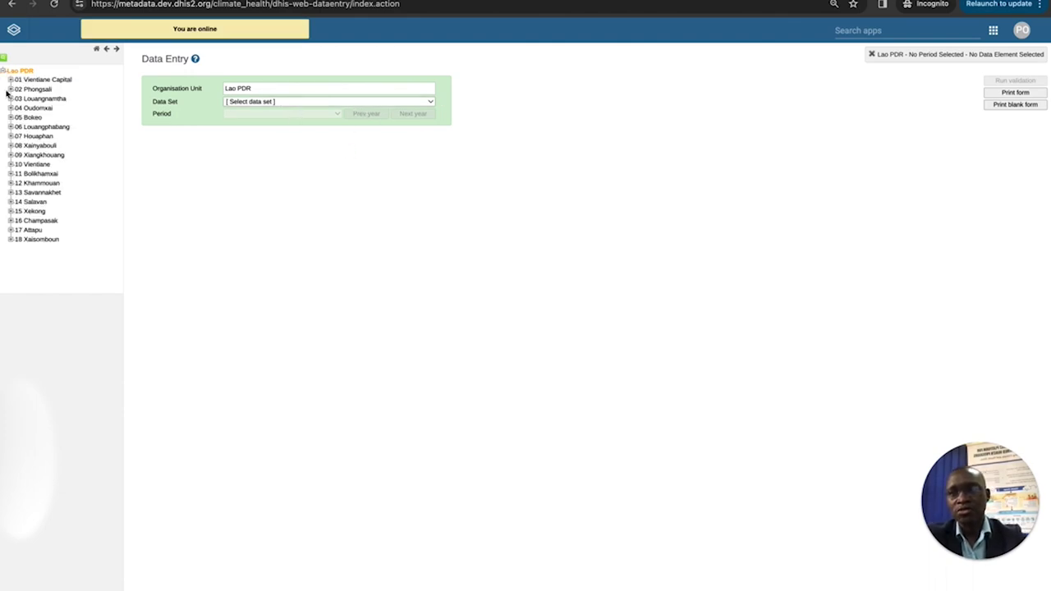
click(39, 240)
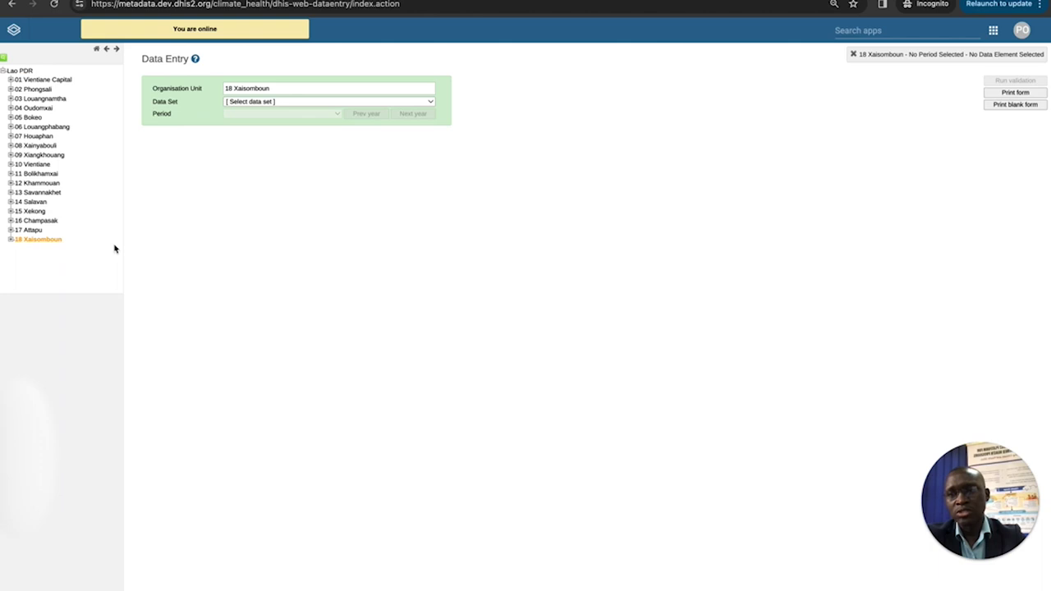
click(274, 103)
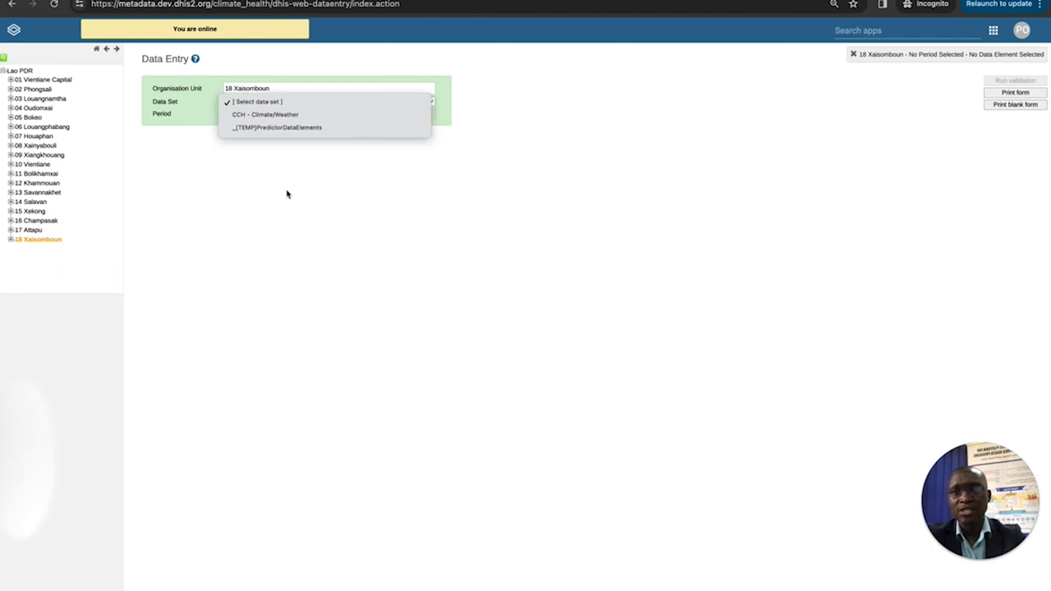
click(279, 115)
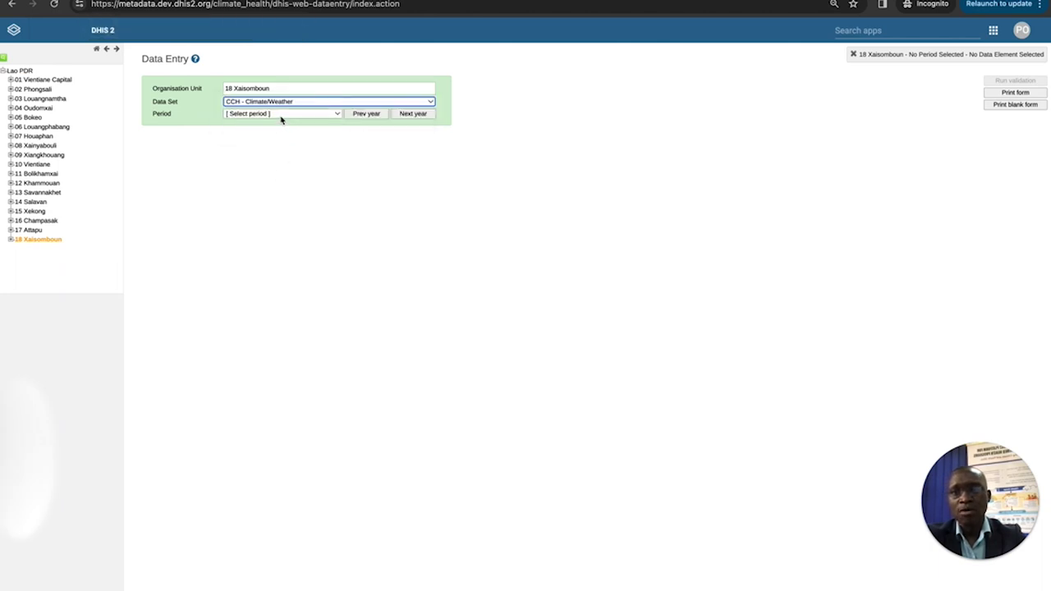
Choose 2023-01-09 as the period to load the Climate/Weather data entry form
click(281, 114)
scroll(271, 211, down, 3)
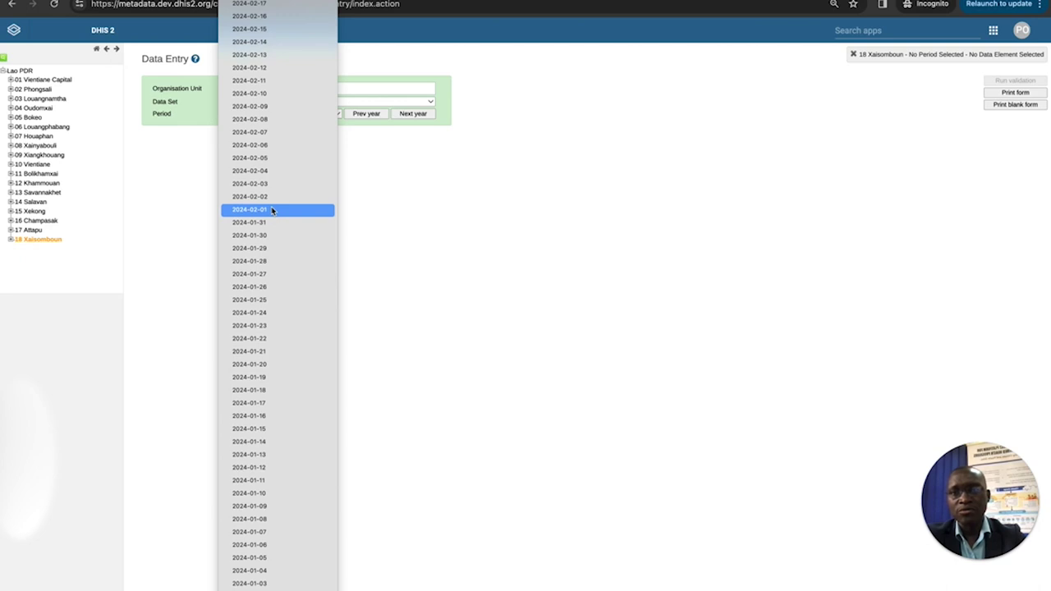
click(408, 159)
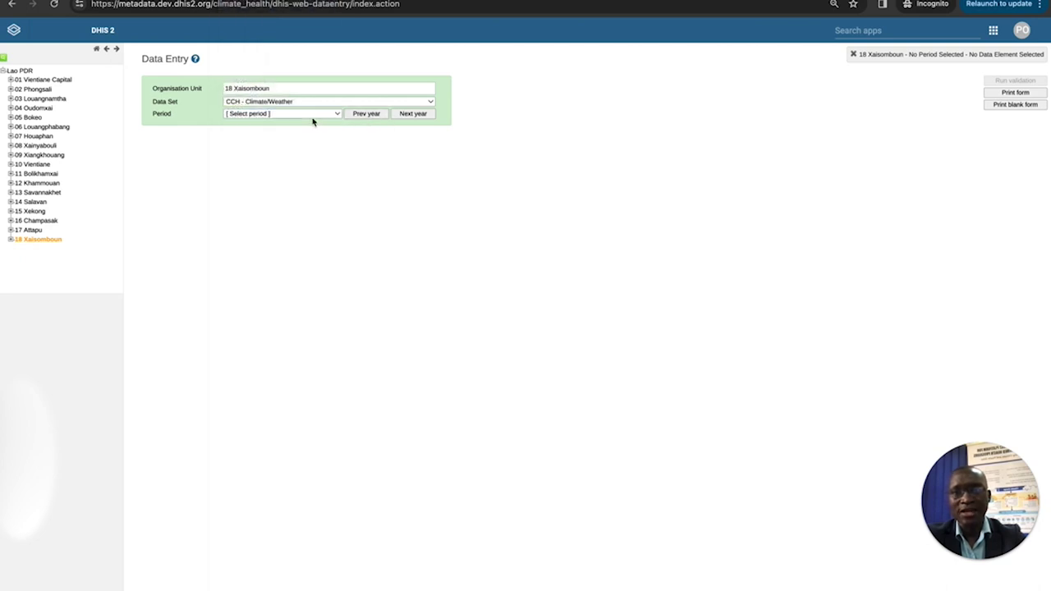
click(305, 115)
scroll(298, 296, down, 3)
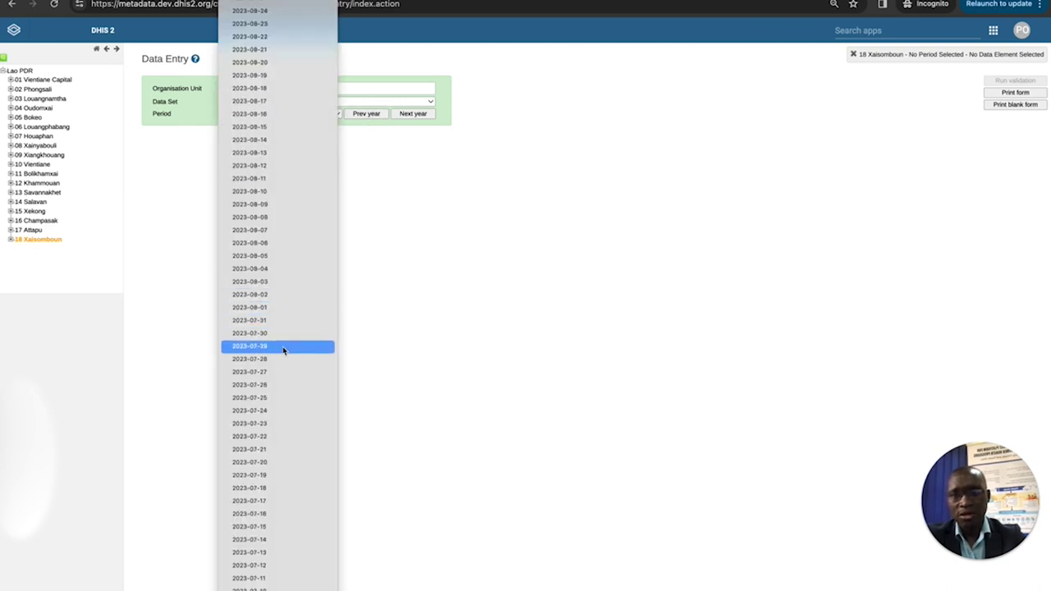
scroll(283, 347, down, 10)
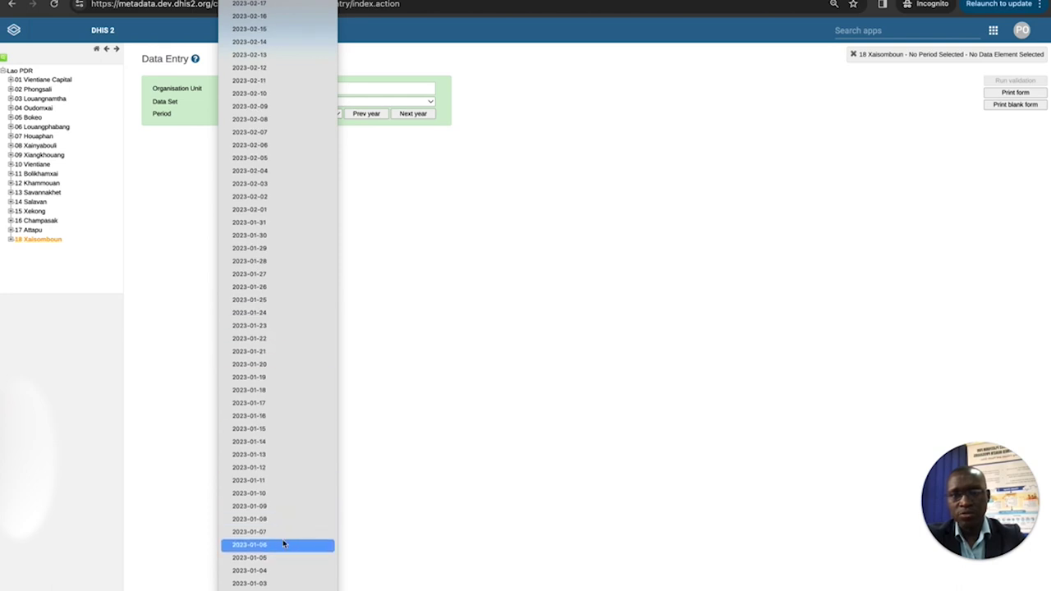
click(282, 506)
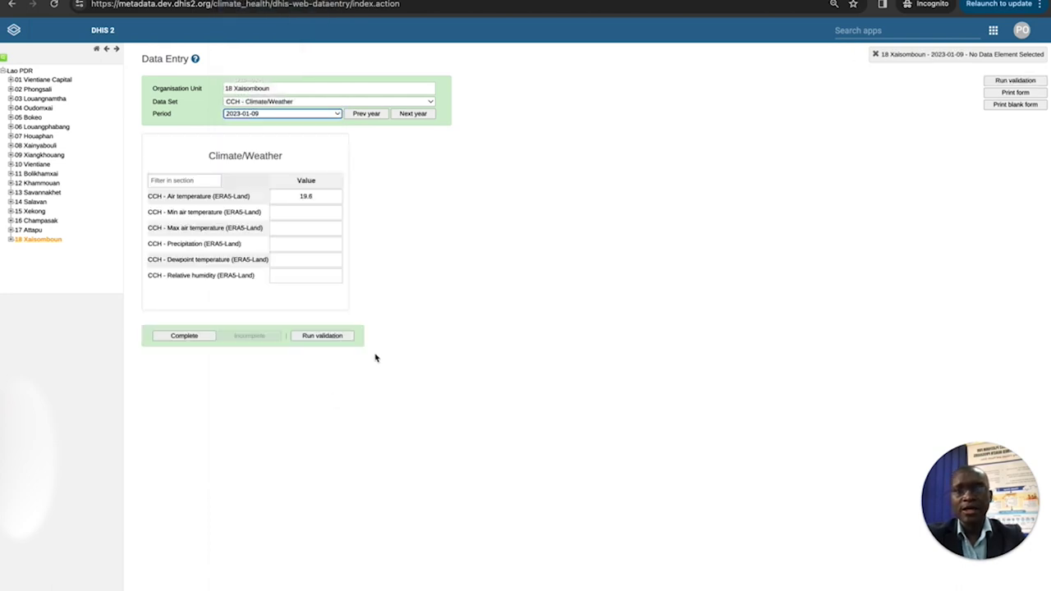
Check the imported CCH - Air temperature (ERA5-Land) value for 18 Xaisomboun
click(312, 199)
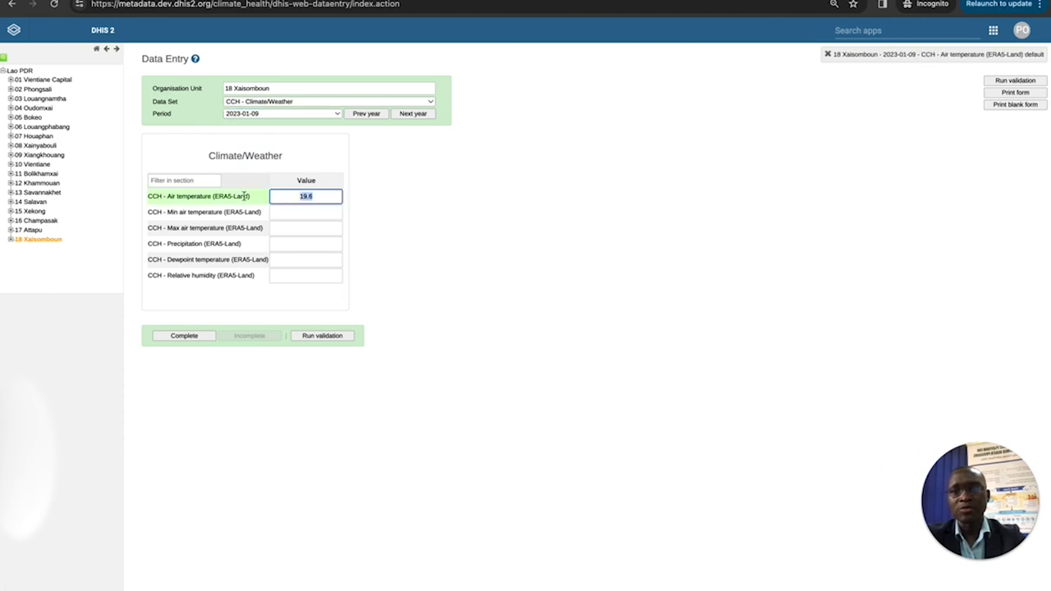
click(434, 224)
scroll(433, 224, up, 3)
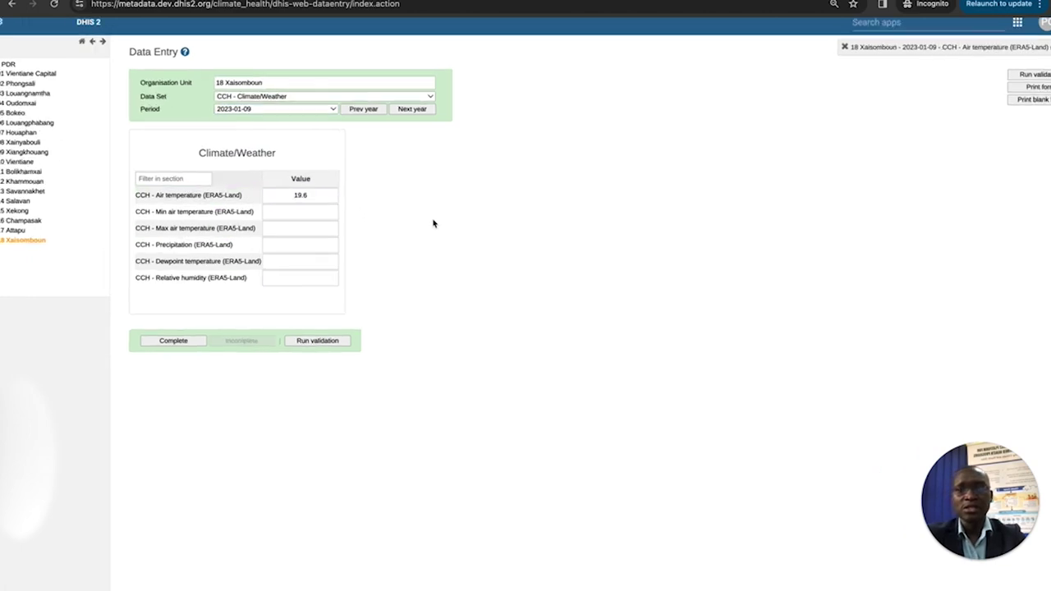
scroll(434, 223, down, 3)
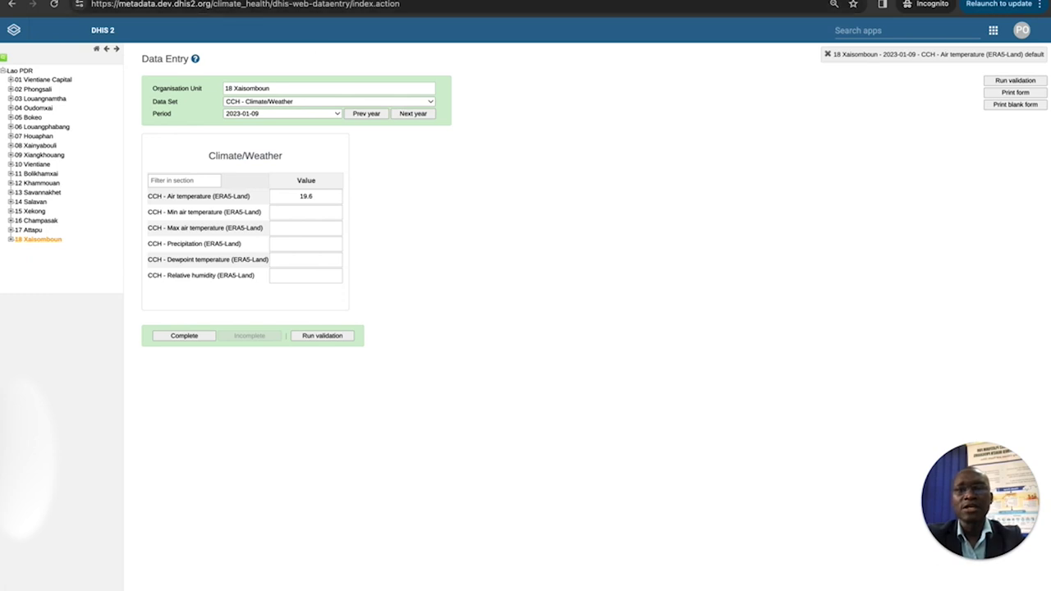
Switch to the Dashboard app and look over the Climate and Malaria dashboard's charts and maps
key(Return)
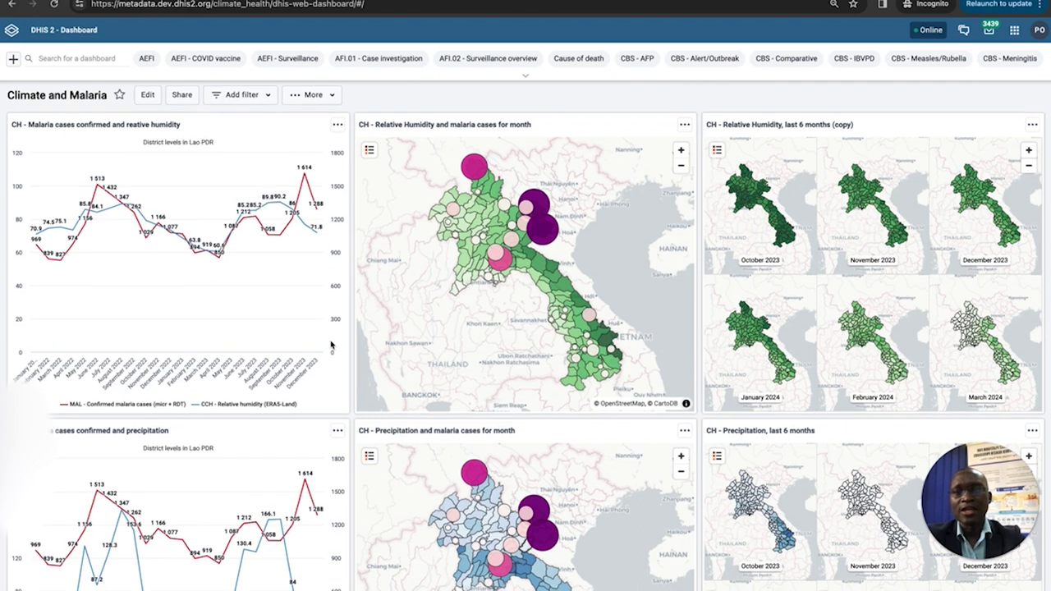
scroll(331, 345, down, 3)
scroll(331, 345, up, 3)
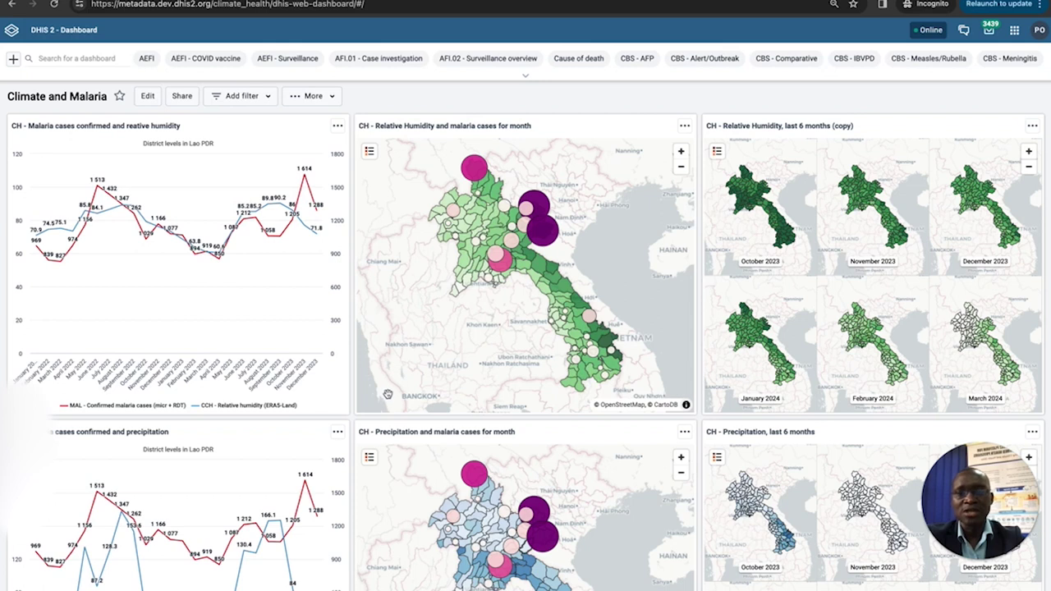
Examine the confirmed malaria cases and relative humidity chart in full screen, ending back on the dashboard
mouse_move(242, 374)
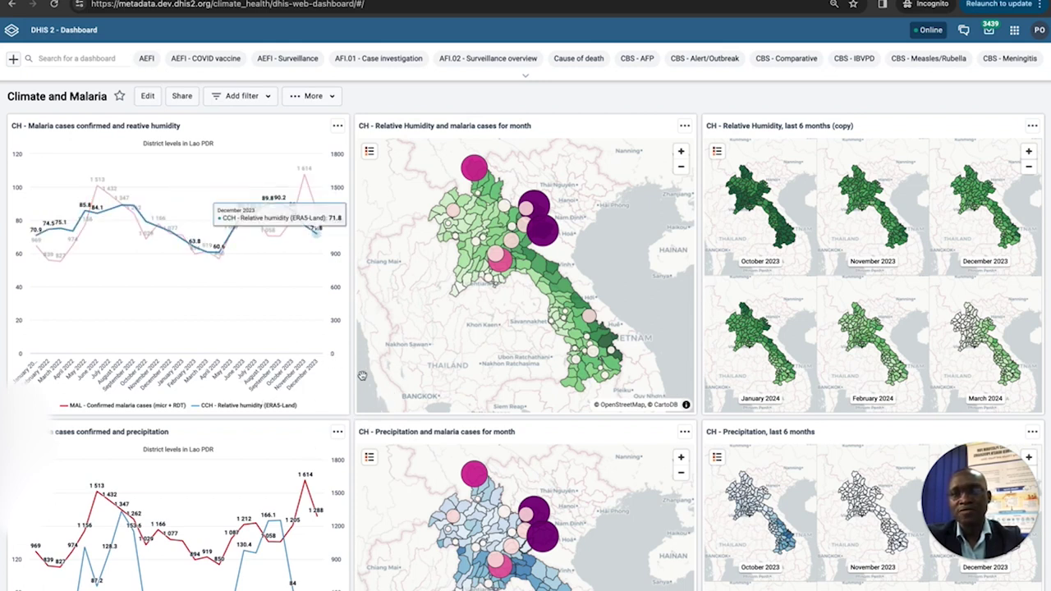
click(338, 125)
click(389, 205)
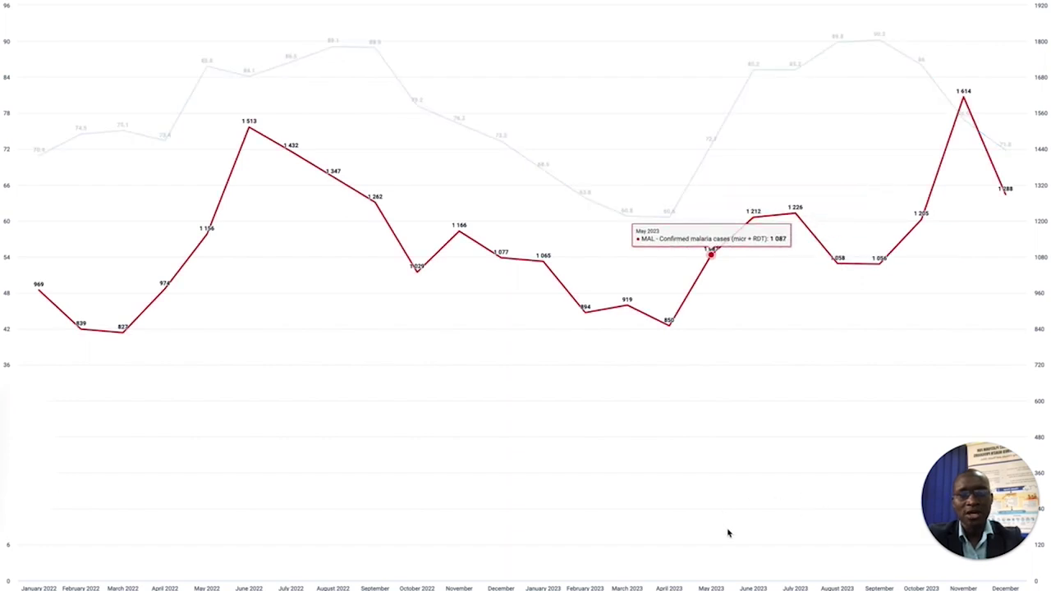
key(Escape)
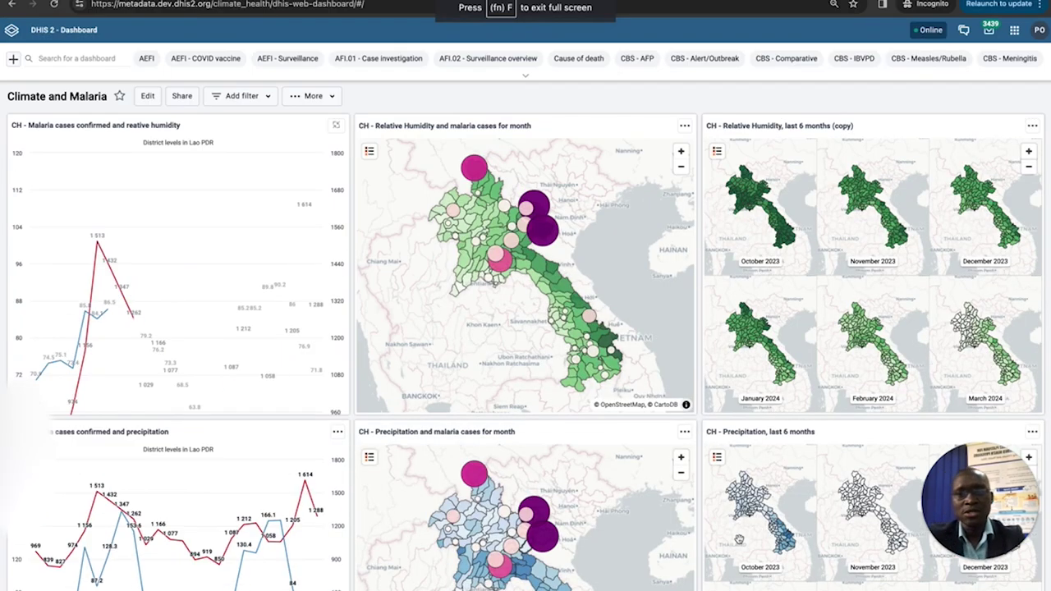
Examine the relative humidity and malaria cases map for the month in full screen, ending back on the dashboard
click(685, 126)
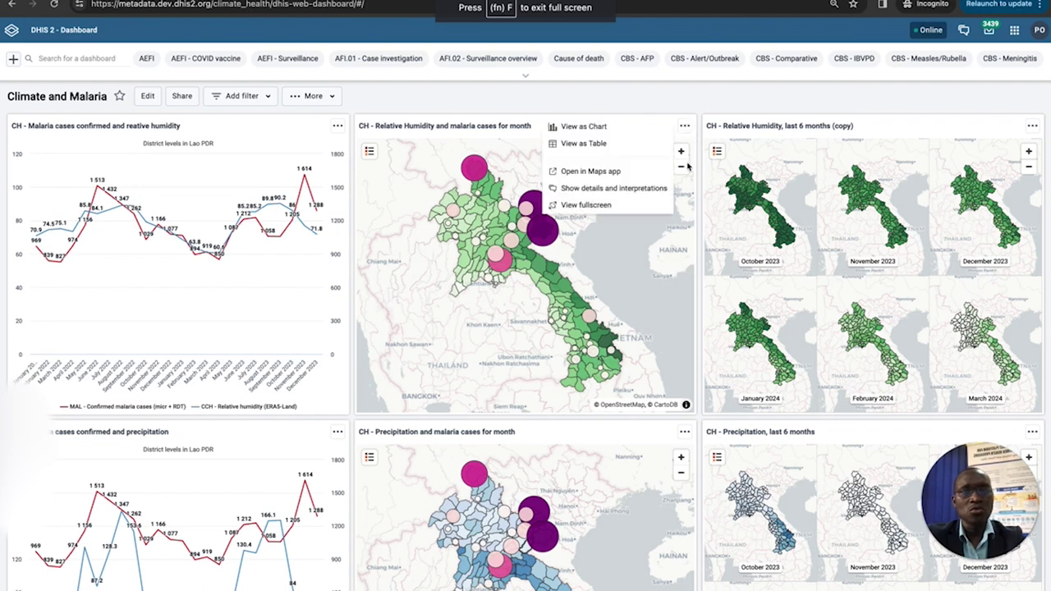
click(624, 207)
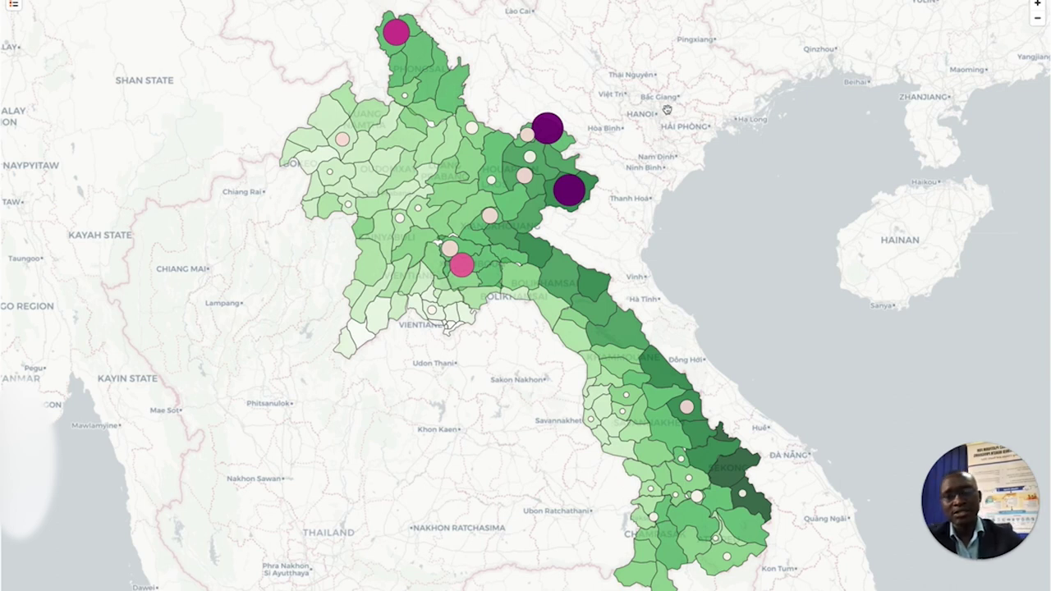
key(Escape)
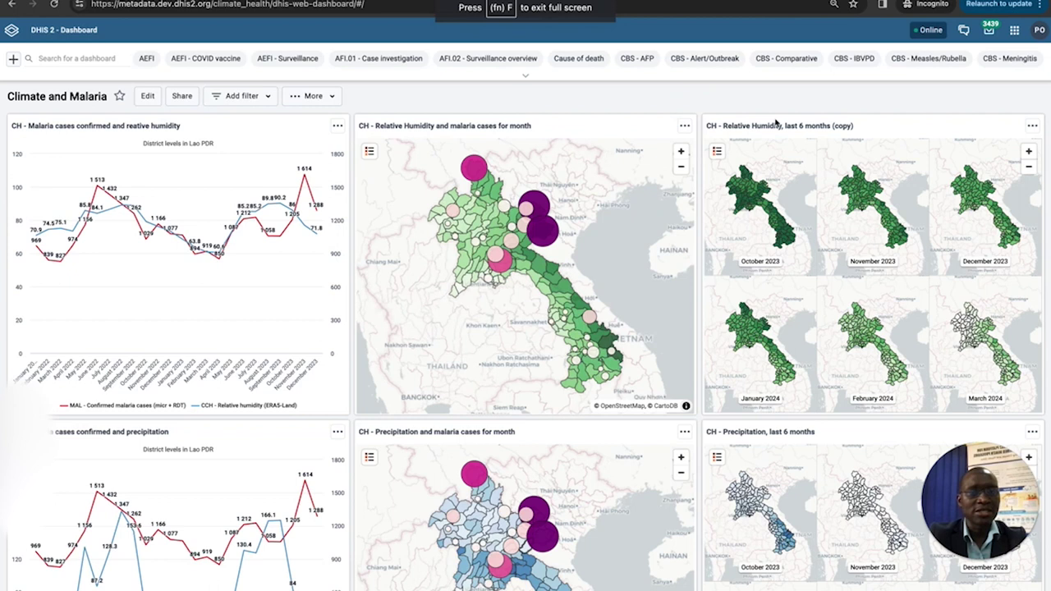
View the six-month relative humidity maps in full screen to compare the months from October 2023 onward
click(1033, 126)
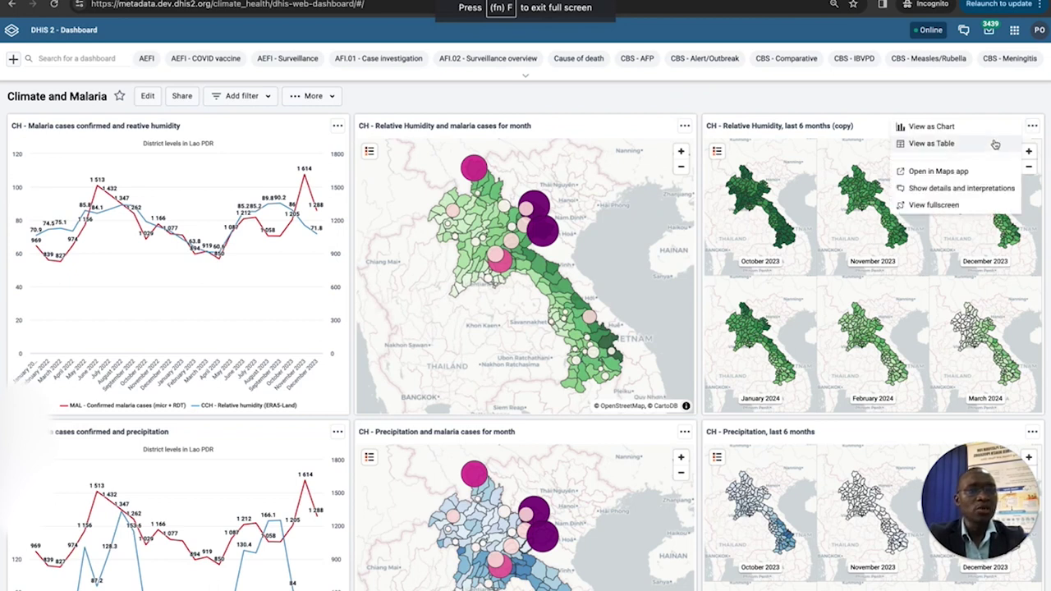
click(934, 204)
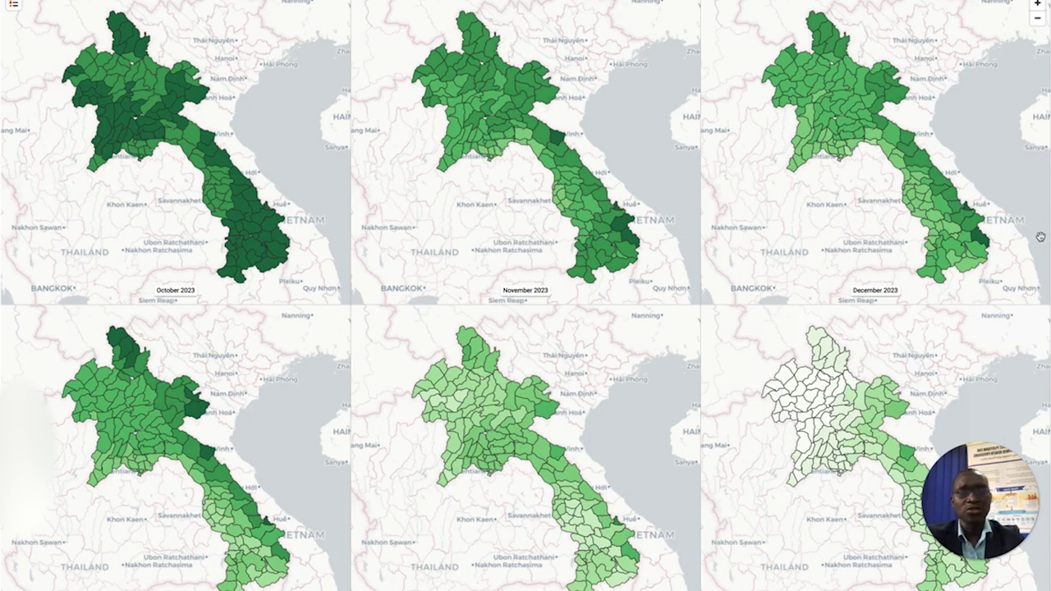
drag(964, 452, 1013, 353)
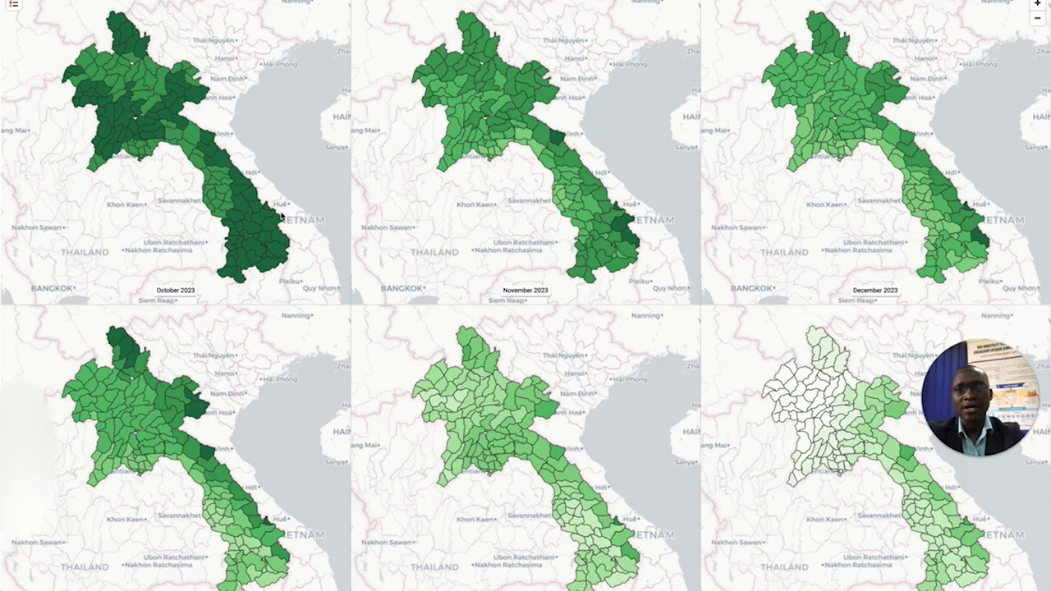